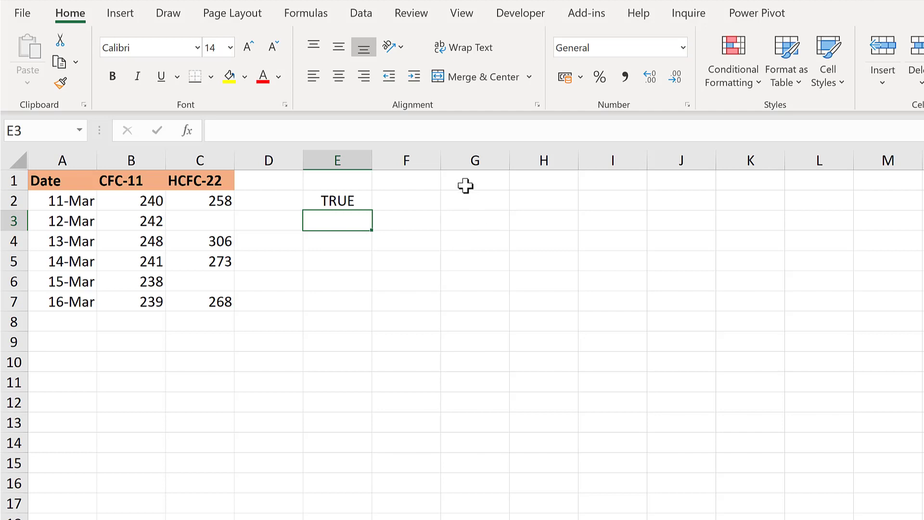
Start an Advanced Filter that copies to another location, with the list range A1:C7
left_click(465, 183)
left_click(374, 20)
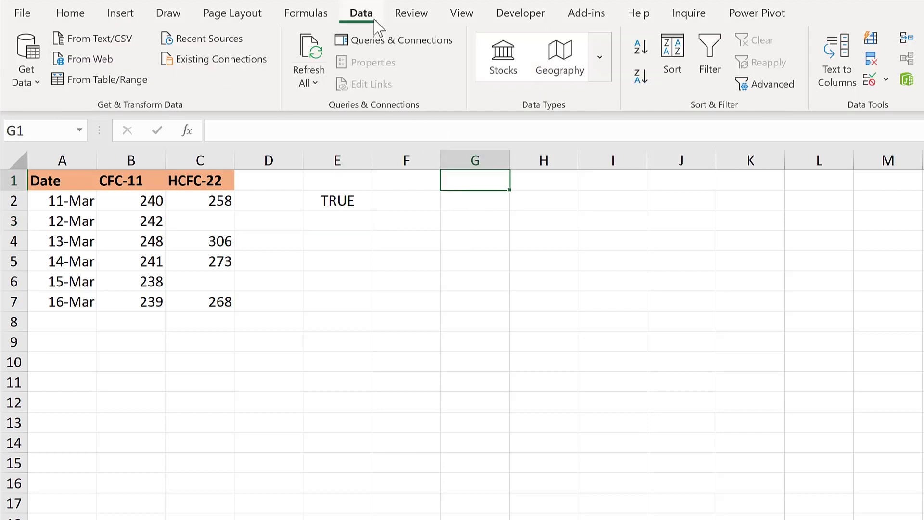
left_click(792, 86)
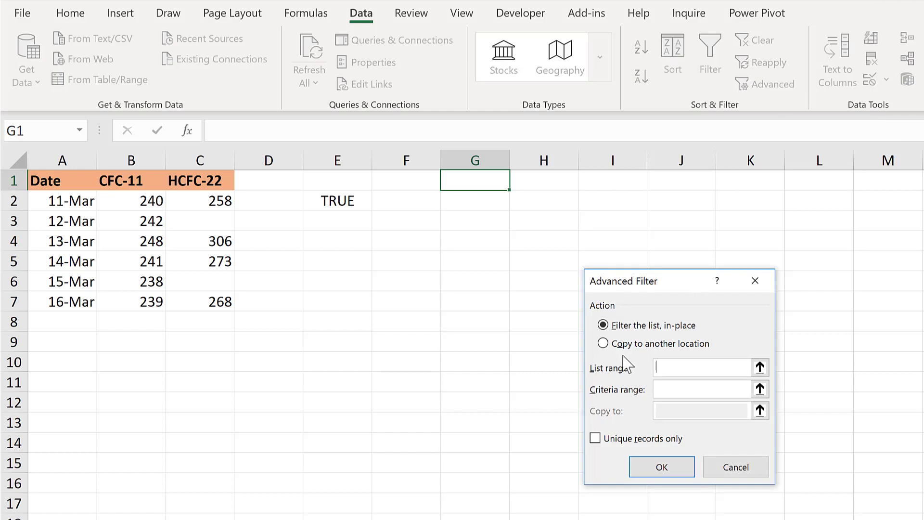
left_click(603, 343)
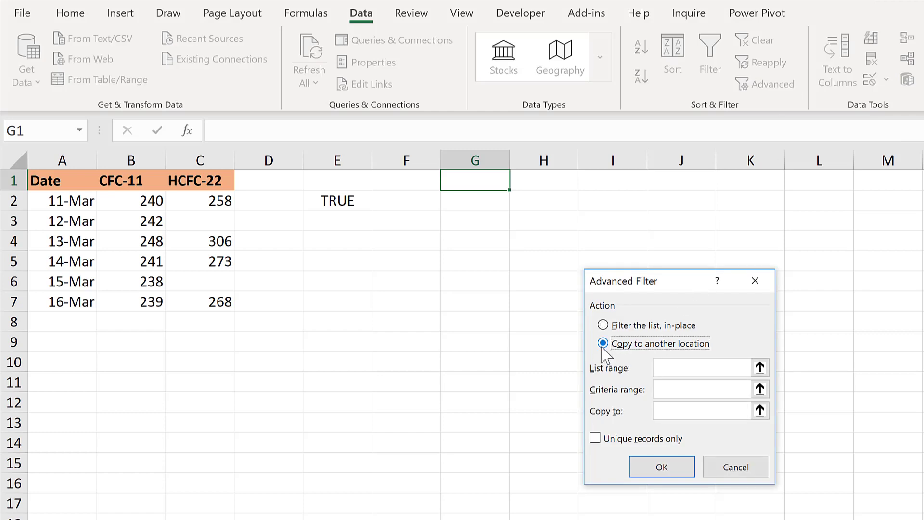
left_click(665, 368)
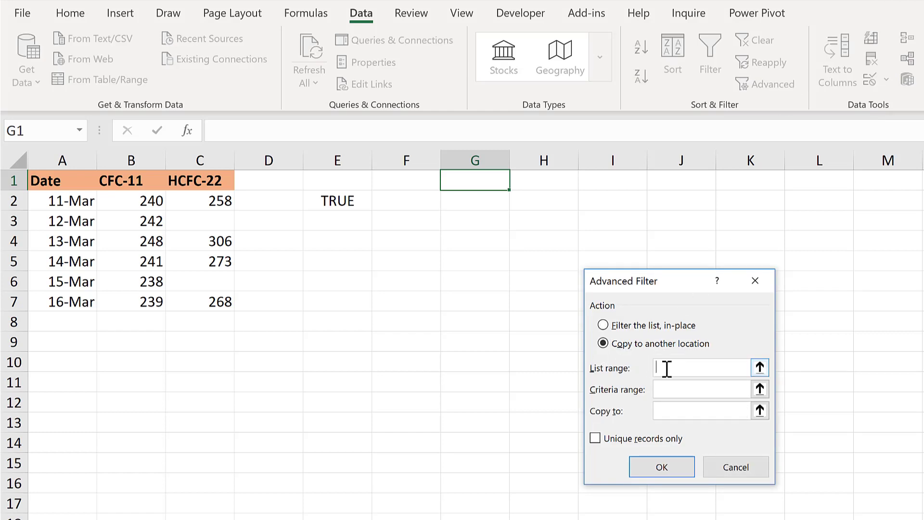
left_click_drag(85, 183, 221, 299)
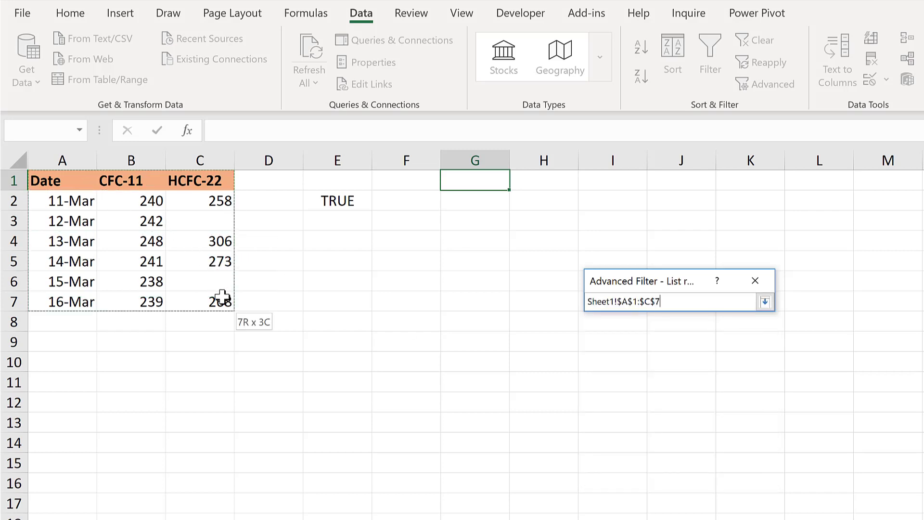
Set the Advanced Filter's criteria range to E1:E2 and its copy destination to G1, and run the filter
left_click(730, 391)
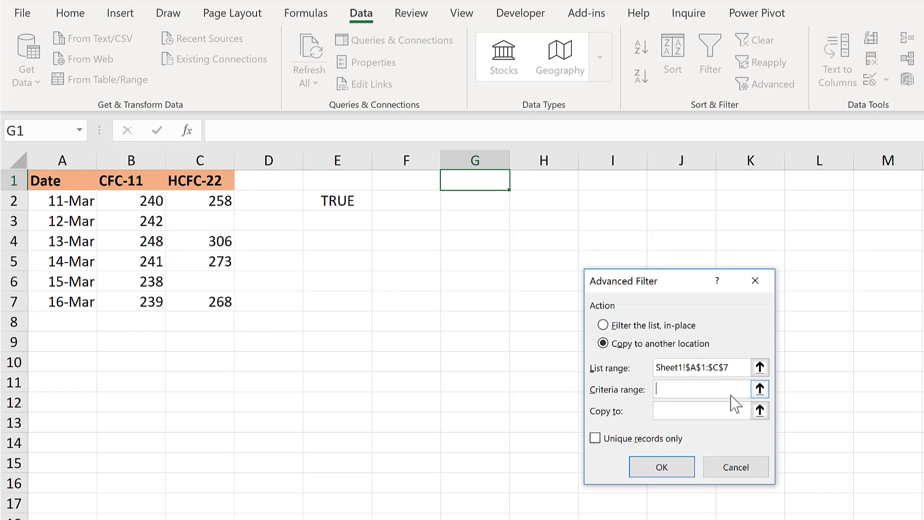
left_click(355, 174)
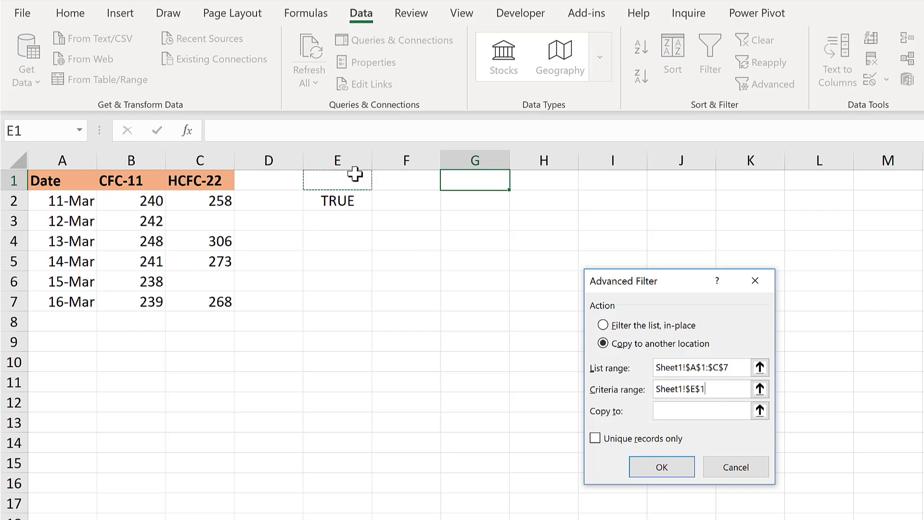
left_click_drag(356, 174, 358, 202)
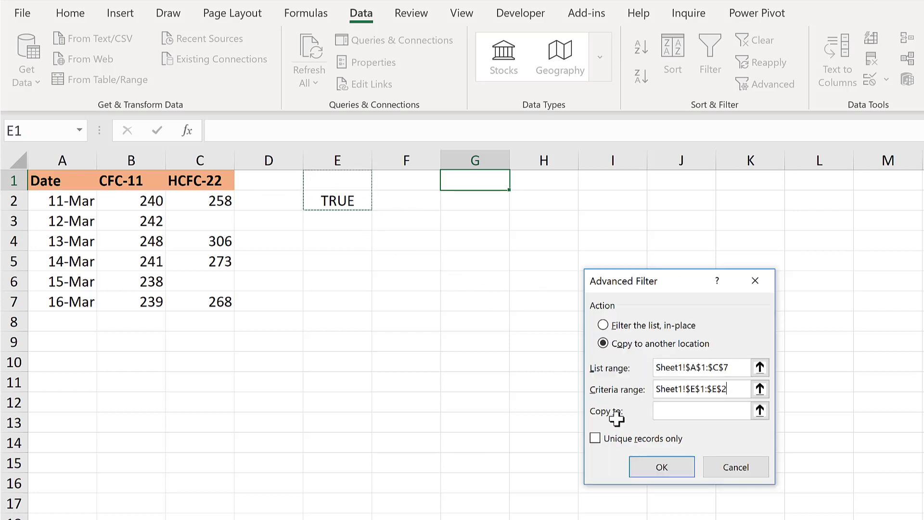
left_click(673, 410)
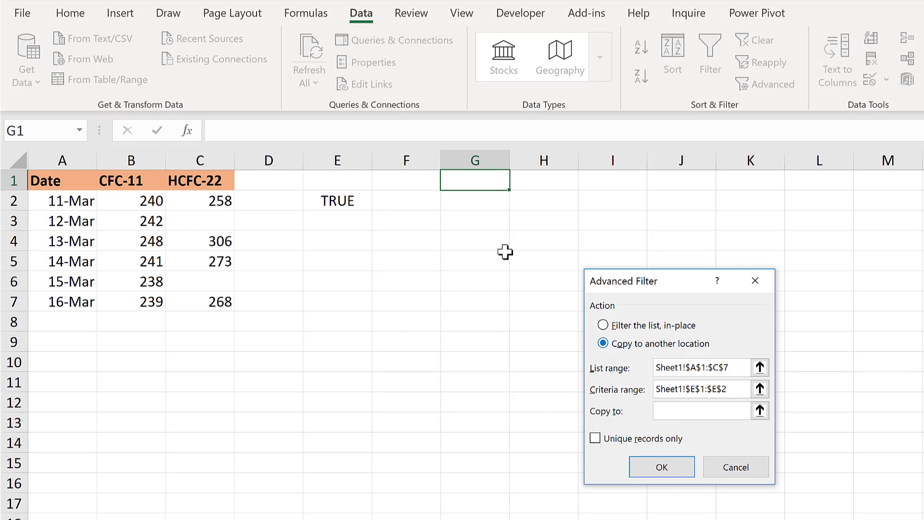
left_click(482, 179)
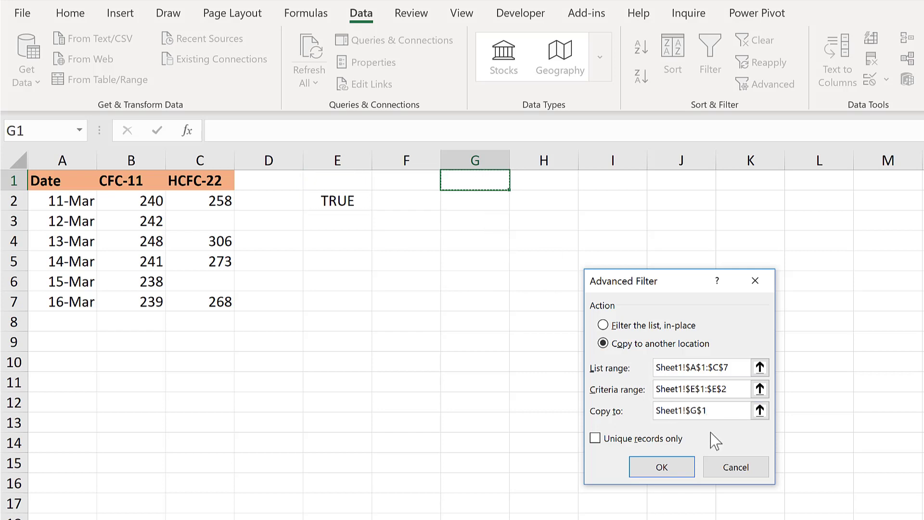
left_click(663, 467)
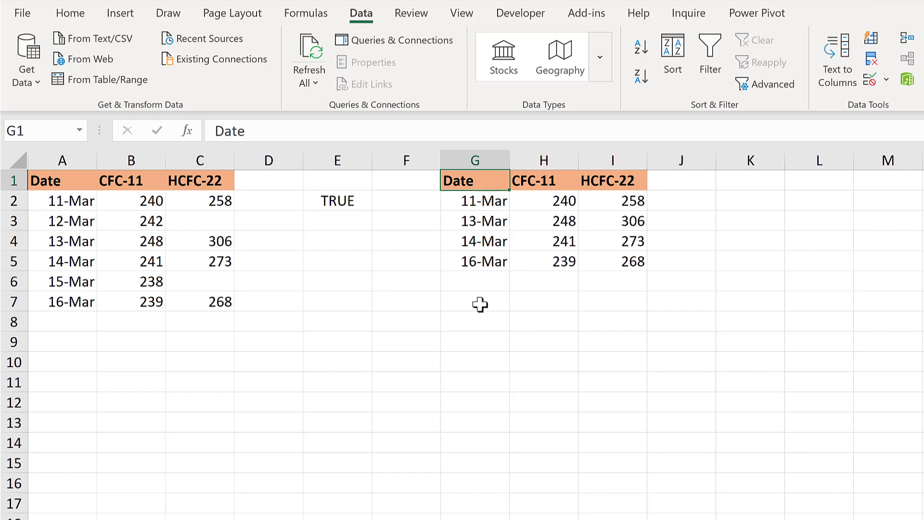
Show the E2 criteria formula =C2<>"" as literal text, examining its not-equal operator and empty quotation marks
left_click(337, 200)
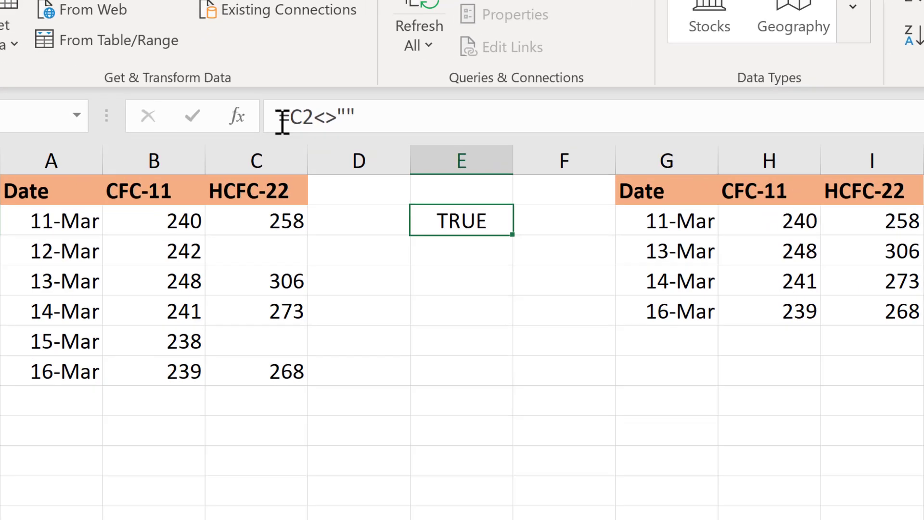
double_click(412, 208)
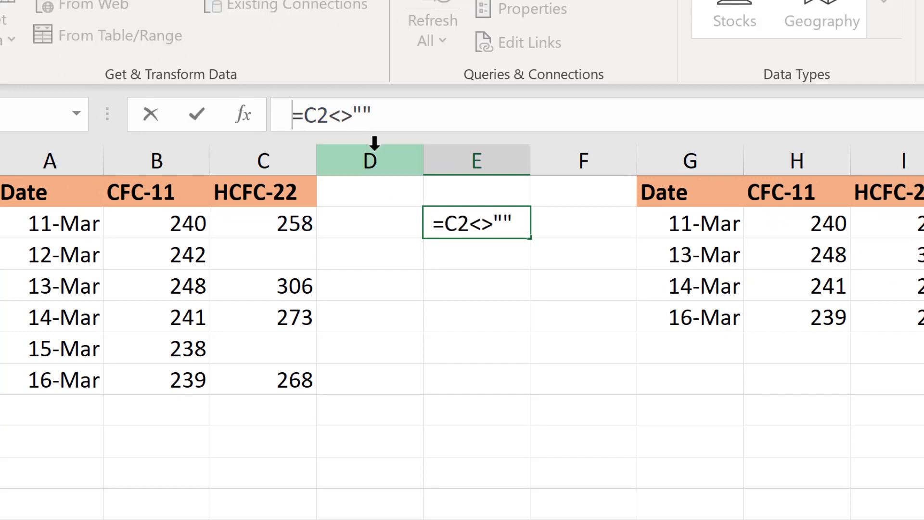
left_click_drag(333, 115, 354, 121)
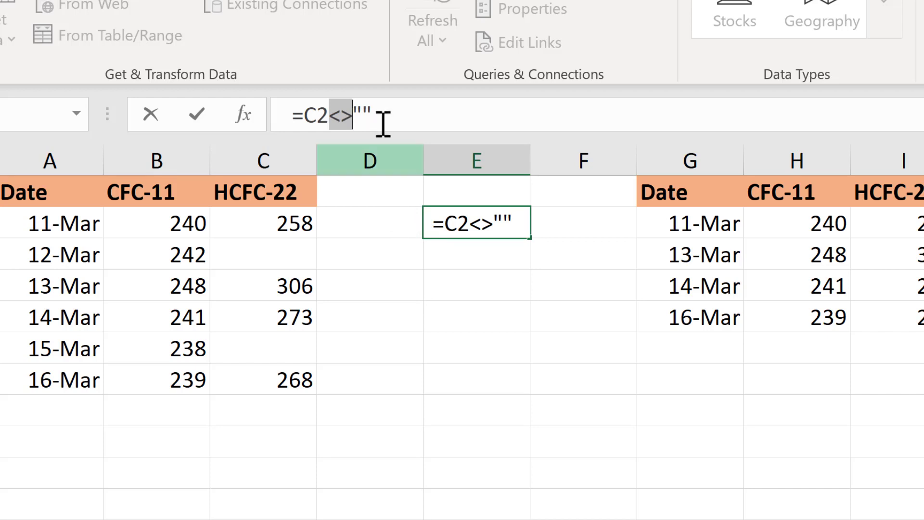
left_click_drag(354, 116, 371, 115)
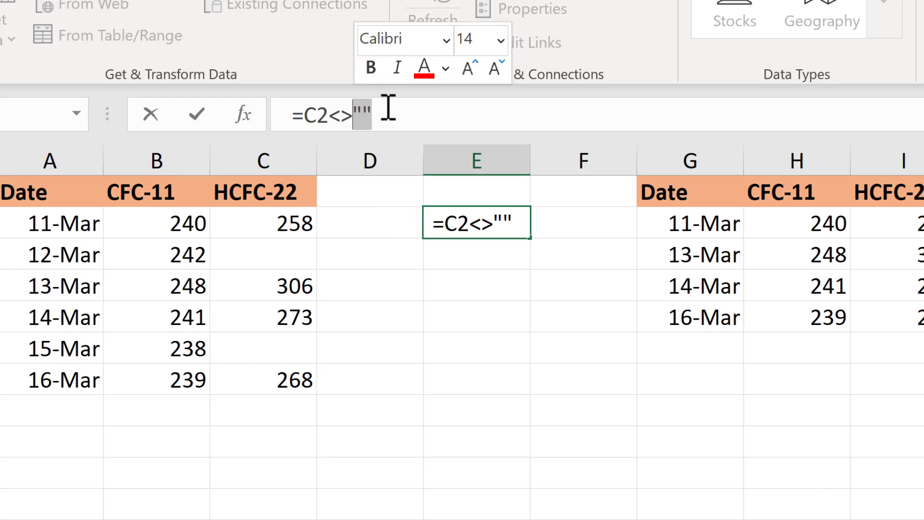
left_click(407, 118)
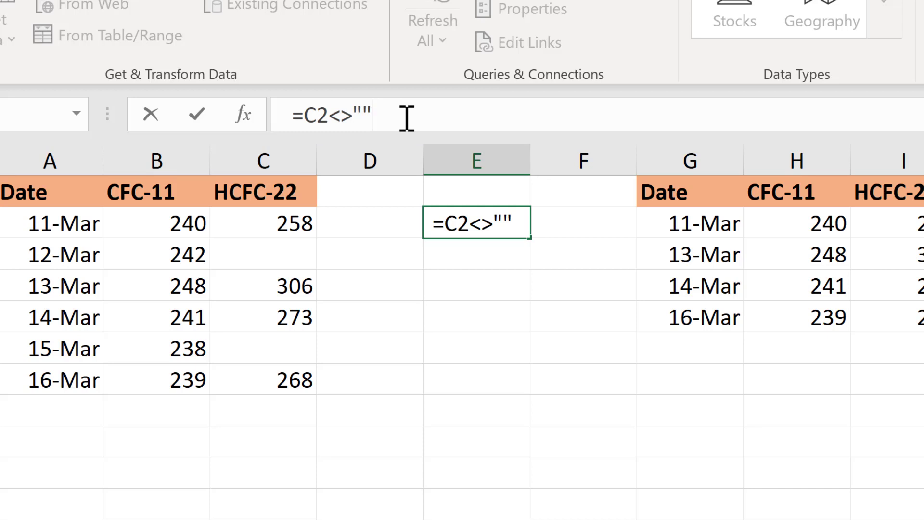
key("Return")
Enter the comparison formula =2>1 in cell E4 and check it against its result
left_click(484, 290)
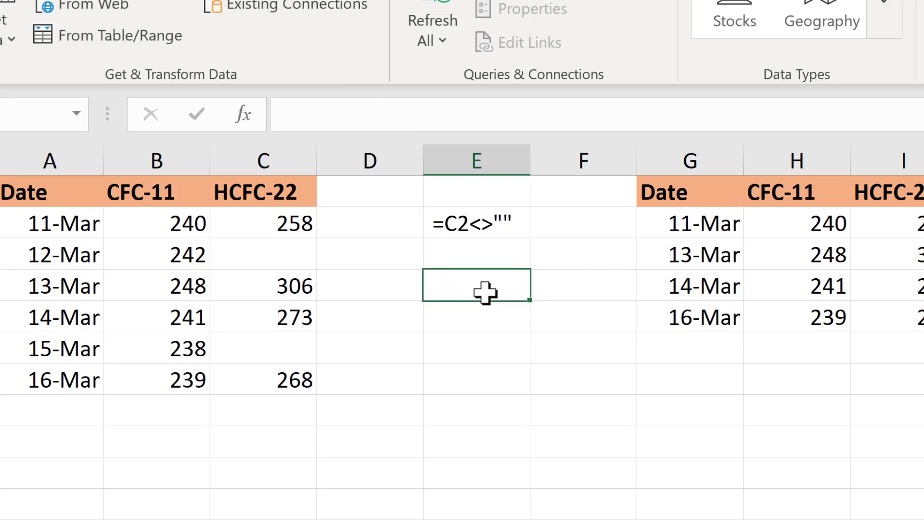
type("=")
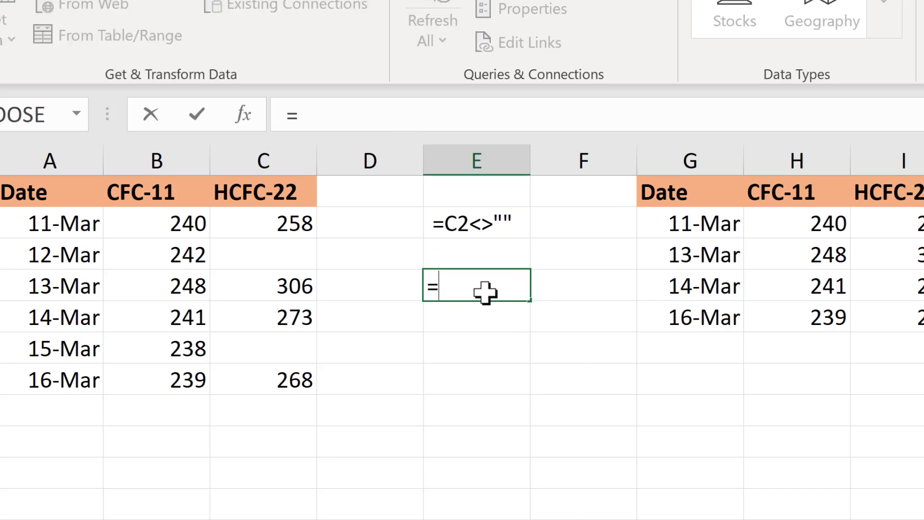
type("2>1")
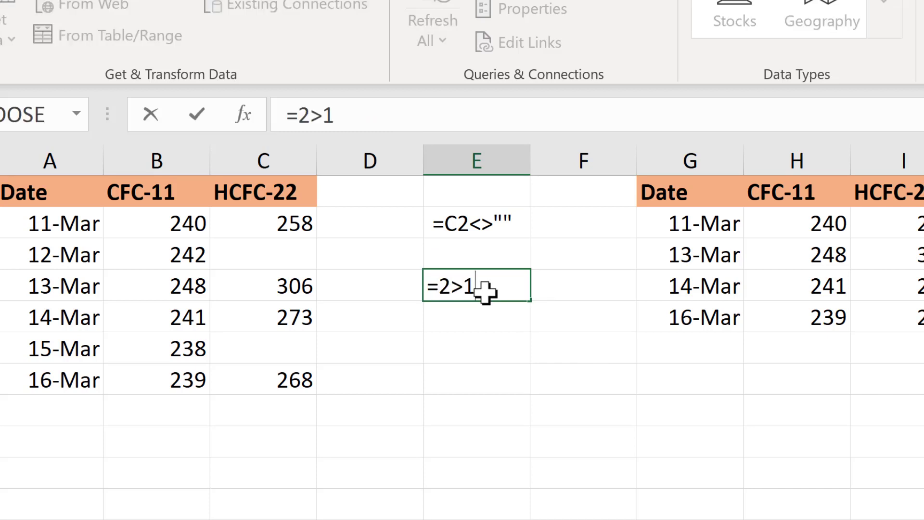
key("Return")
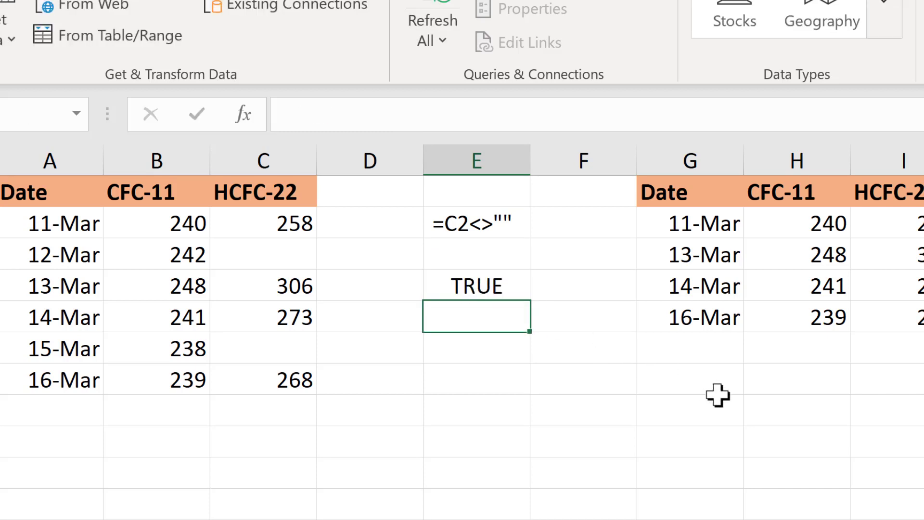
key("Up")
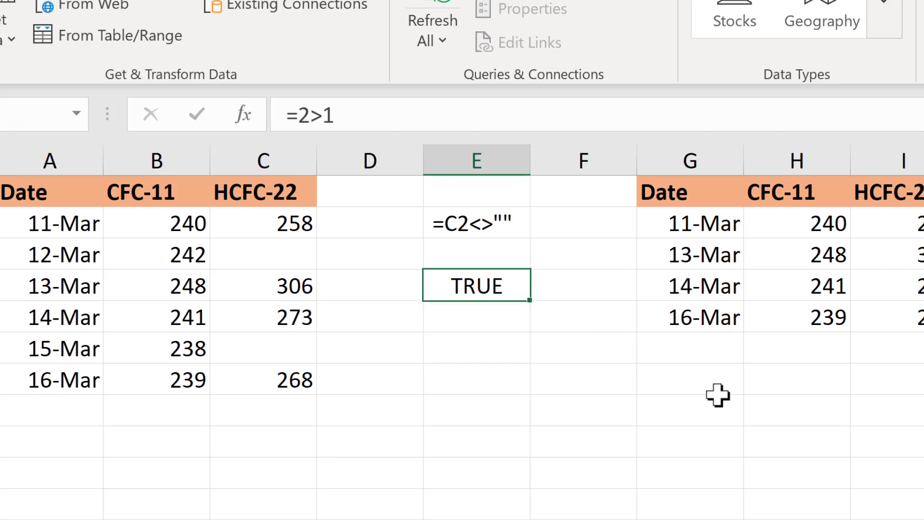
key("Down")
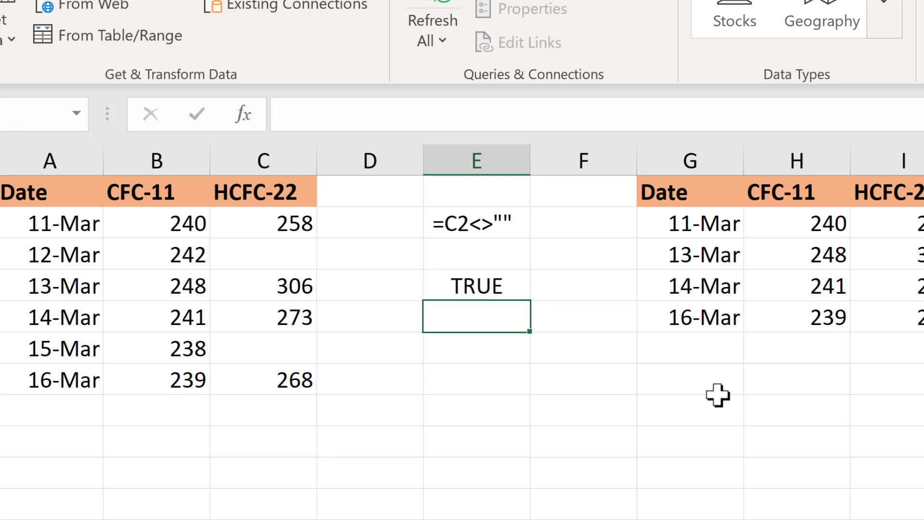
Enter the comparison formula =0>1 in cell E5 and check it against its result
type("=0>")
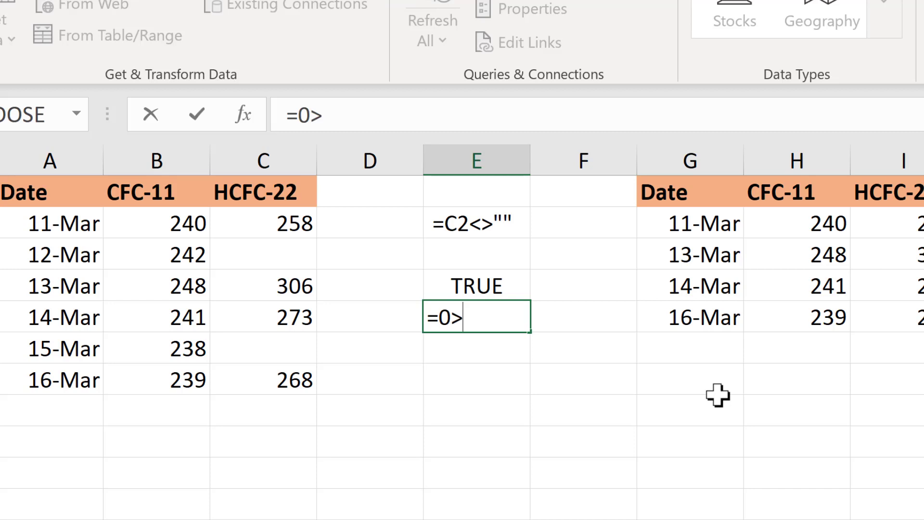
type("1")
key("Return")
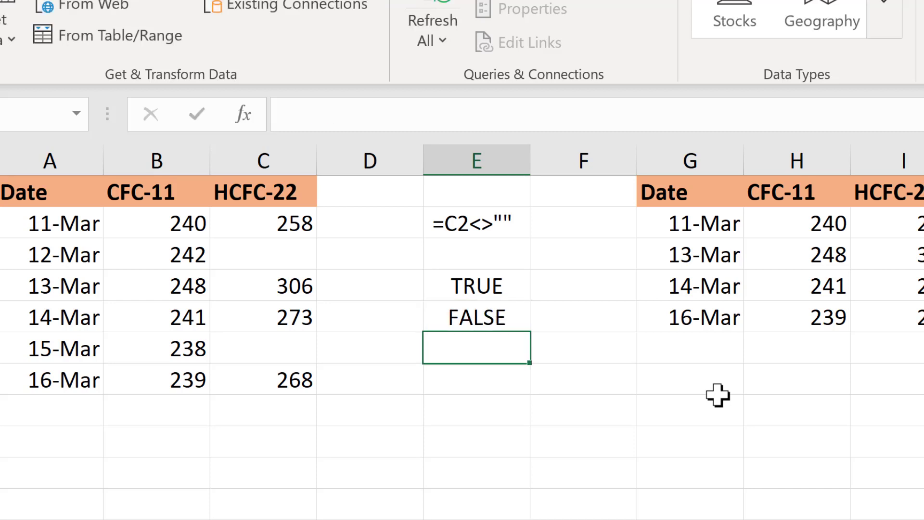
key("Up")
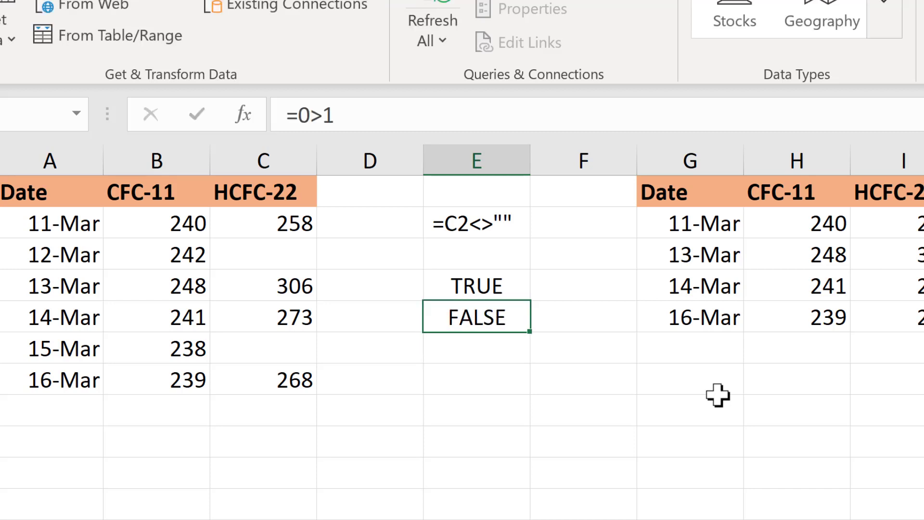
key("Down")
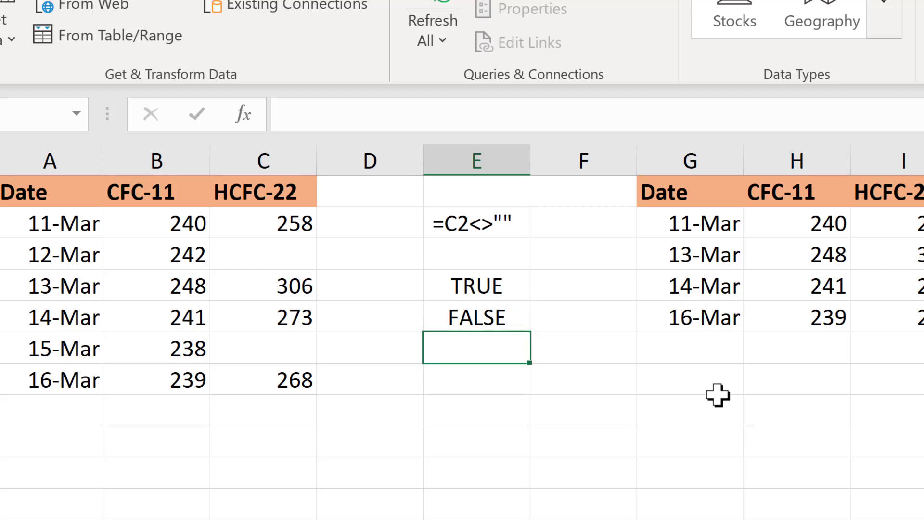
Enter the comparison formula =2<>1 in cell E6 and reopen it to examine the less-than and greater-than parts of its operator
type("=2")
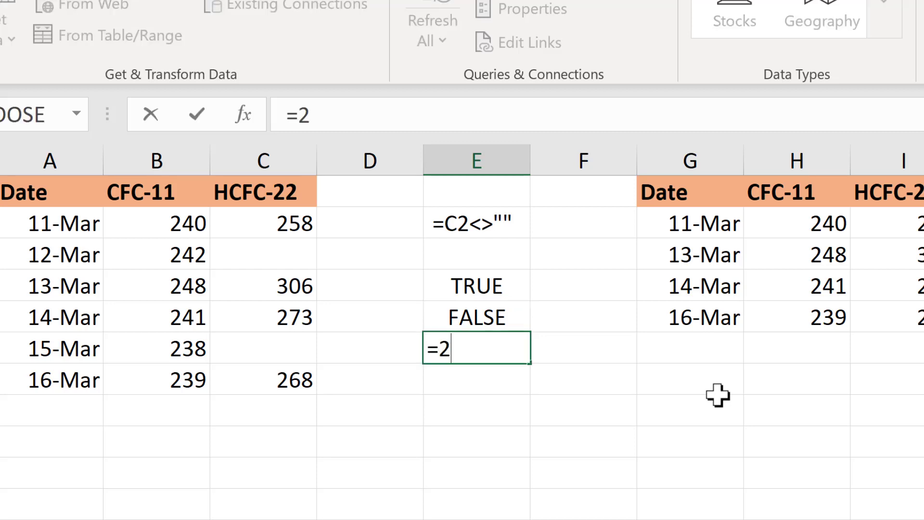
type("<>1")
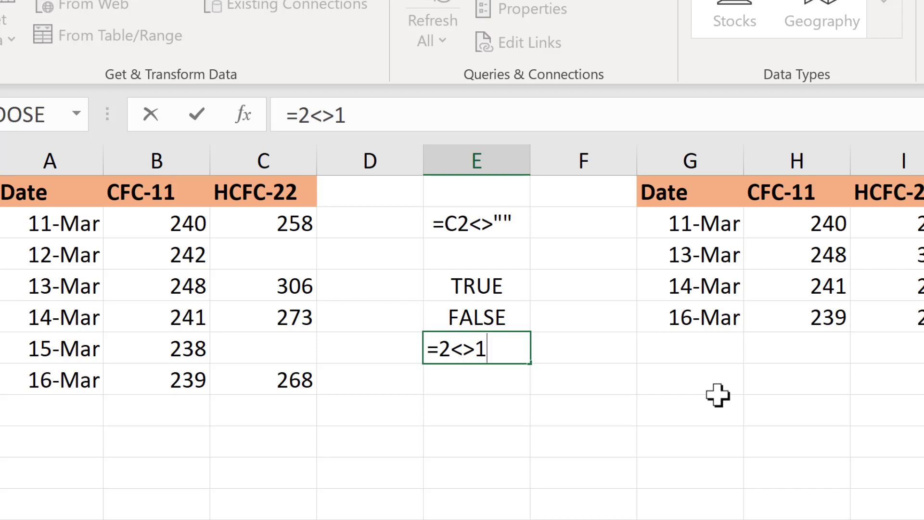
key("Return")
key("Up")
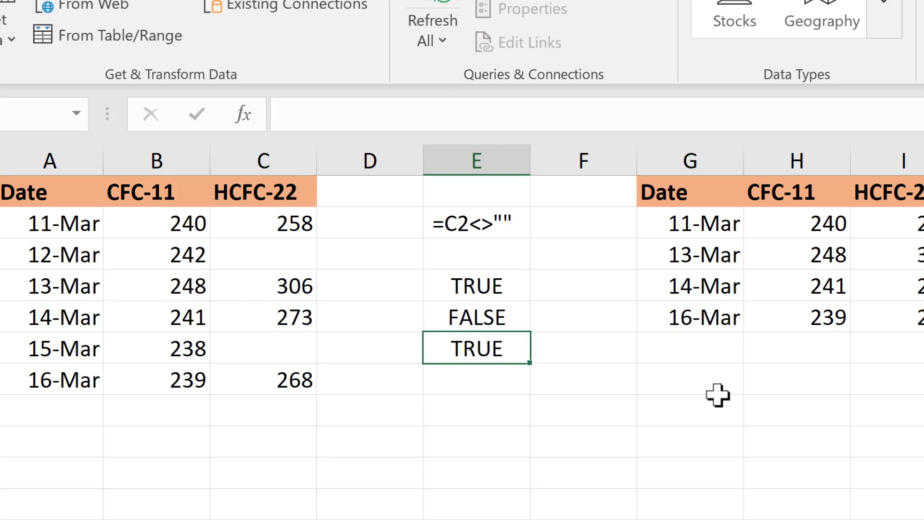
key("F2")
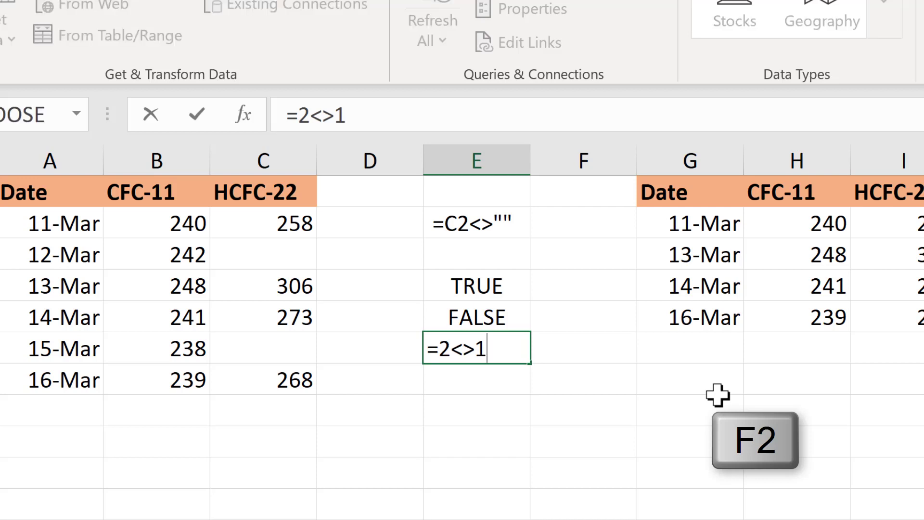
key("Left")
key("Left")
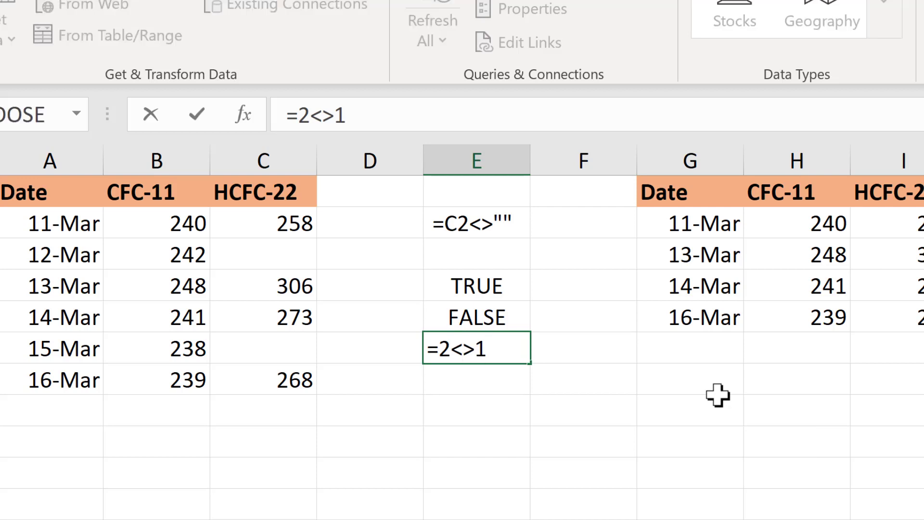
key("Right")
key("Return")
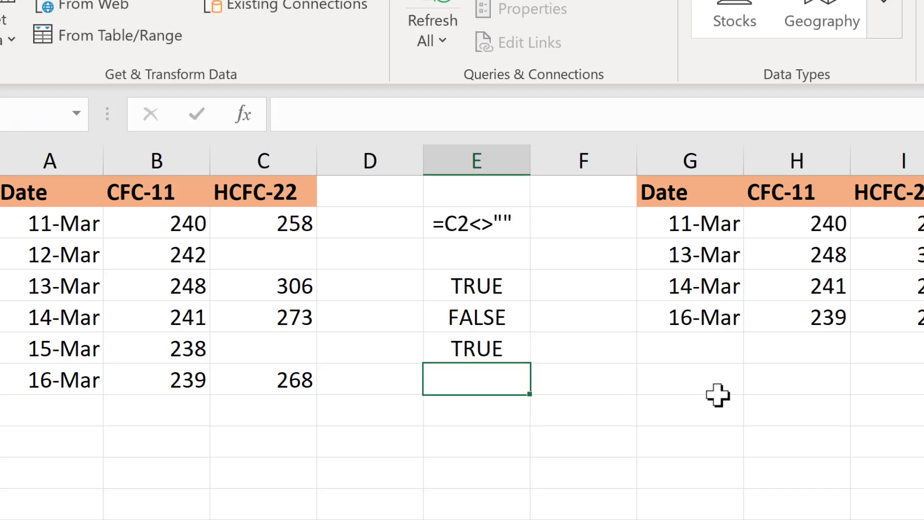
Enter the comparison formula =0<>1 in cell E7 and reopen it to examine its not-equal operator
type("=0")
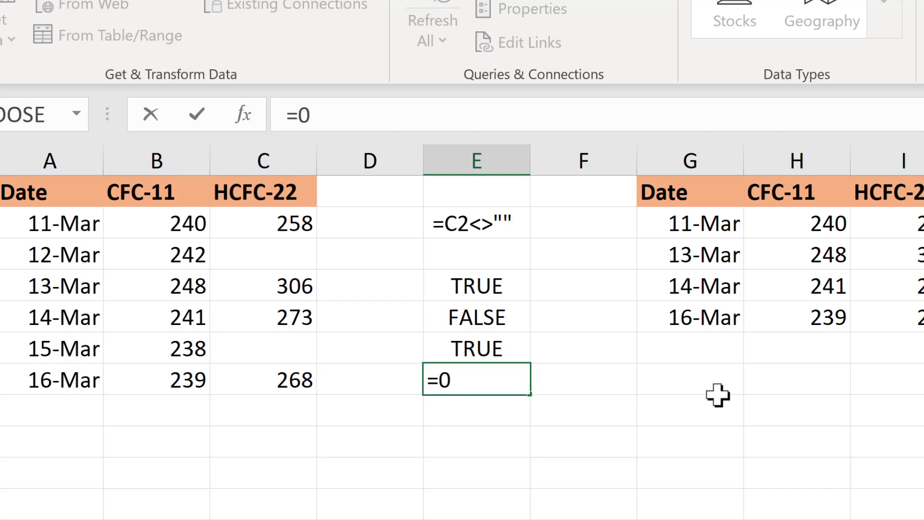
type("<>1")
key("Return")
key("Up")
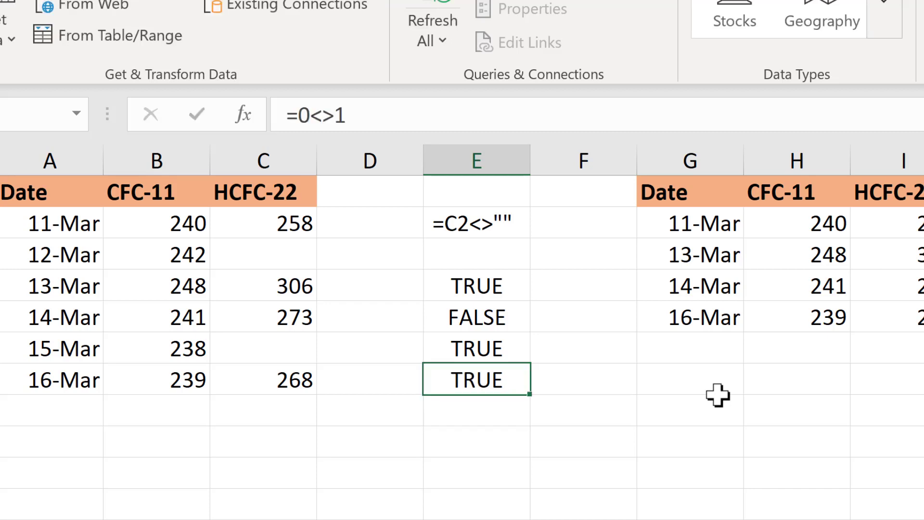
key("F2")
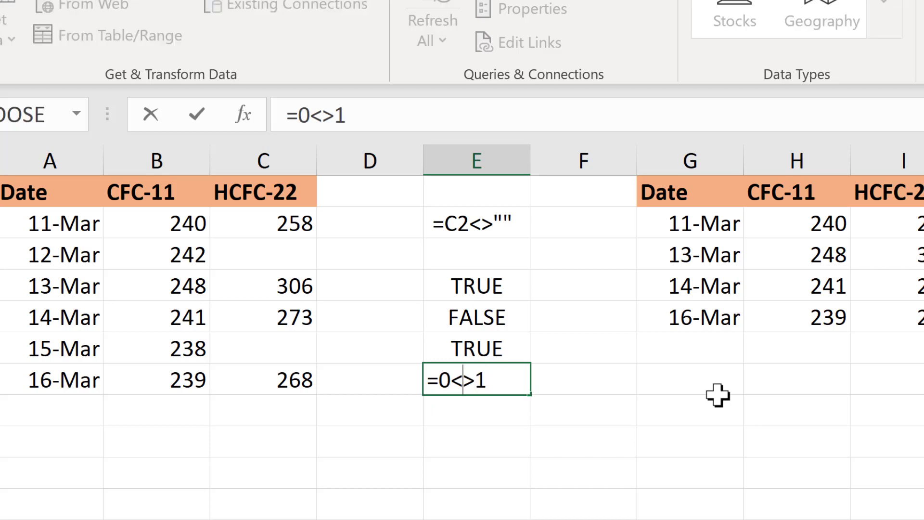
key("Return")
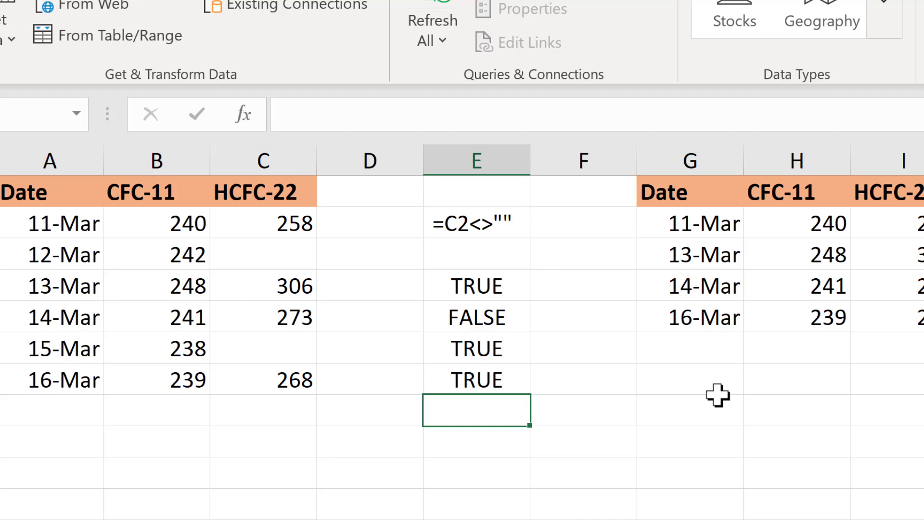
Enter the comparison formula =1<>1 in cell E8 and reopen it to examine why neither part of its operator holds
type("=1<")
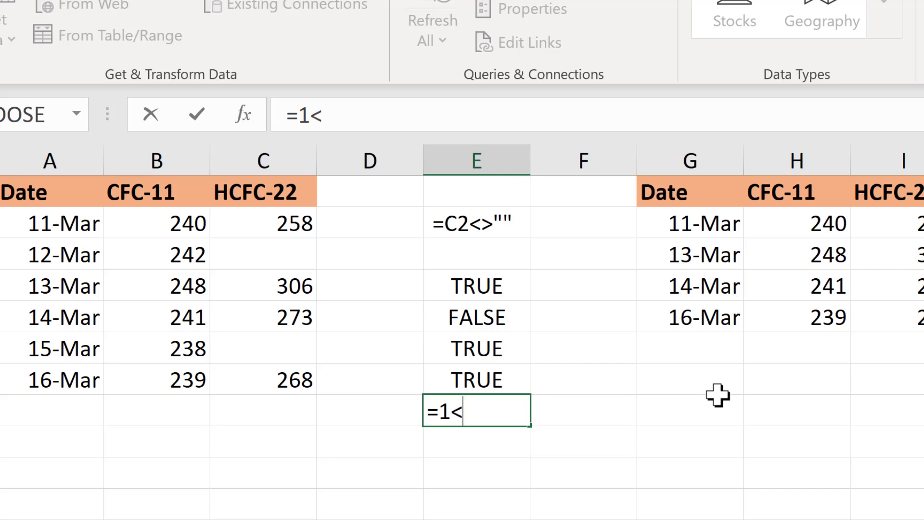
type(">1")
key("Return")
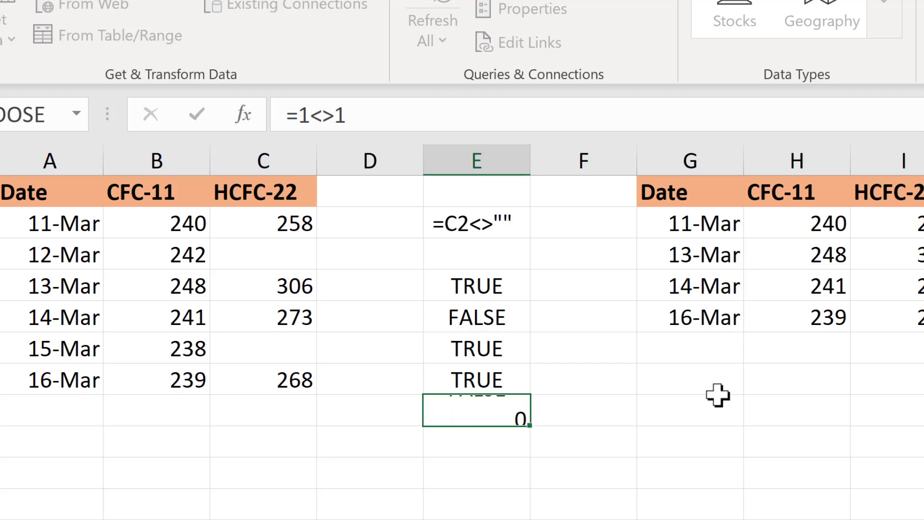
key("Up")
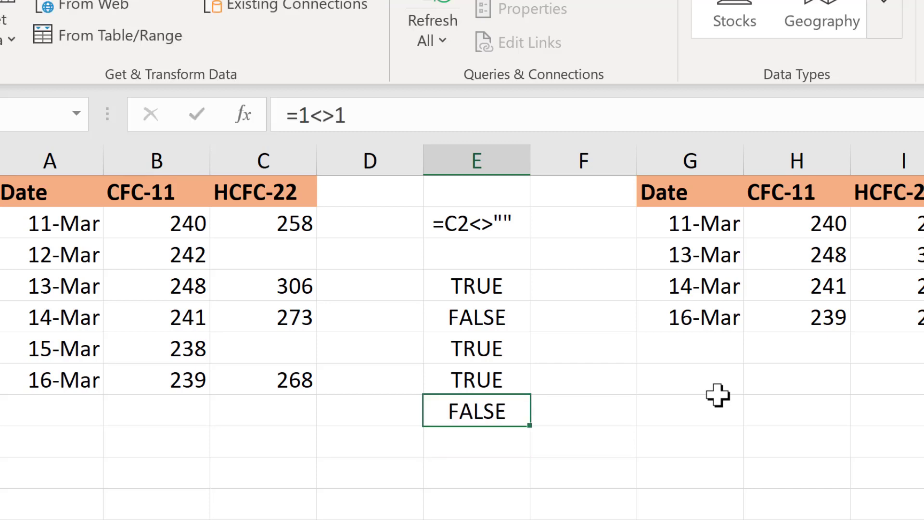
key("F2")
key("Left")
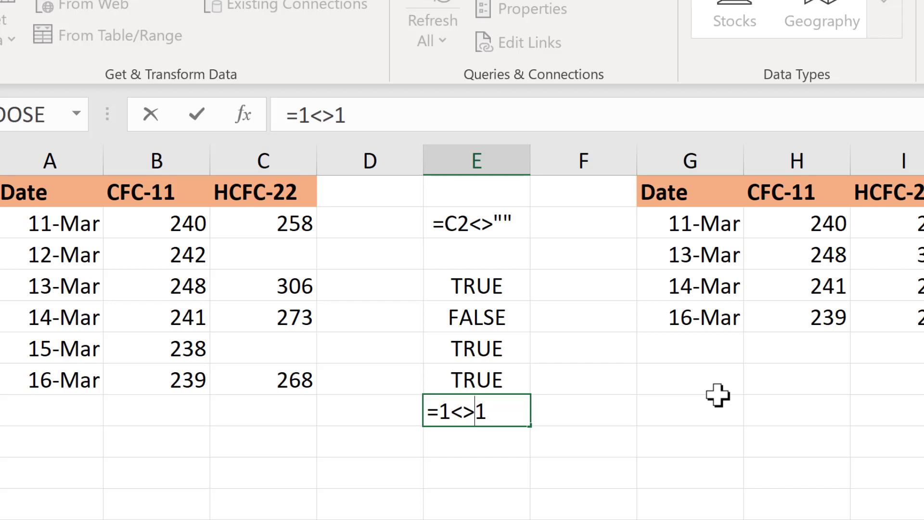
key("Right")
key("Right")
key("Return")
Enter the formula ="text" in cell E10 to demonstrate text inside quotation marks
key("Return")
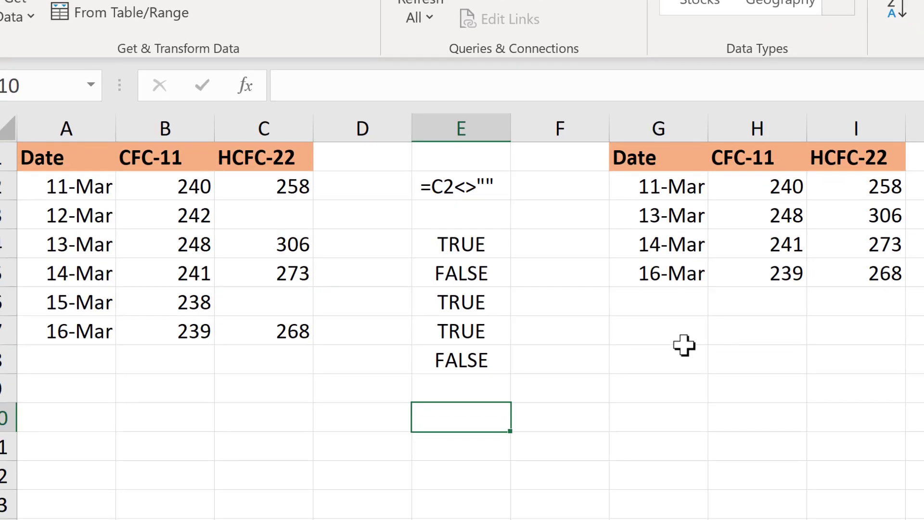
type("=")
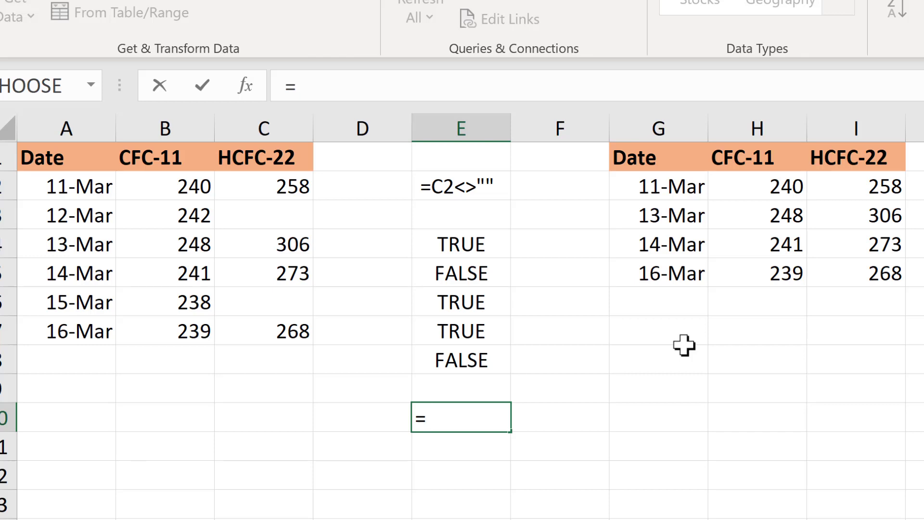
type("\"text\"")
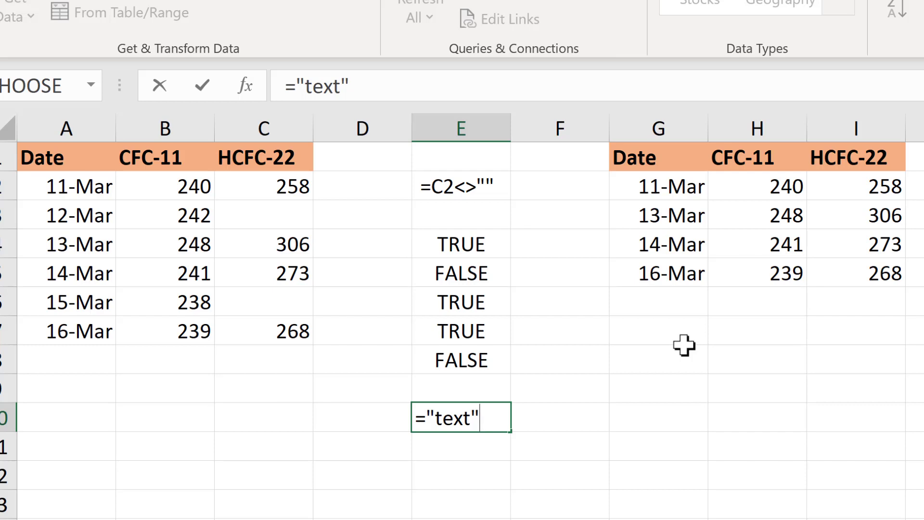
key("Return")
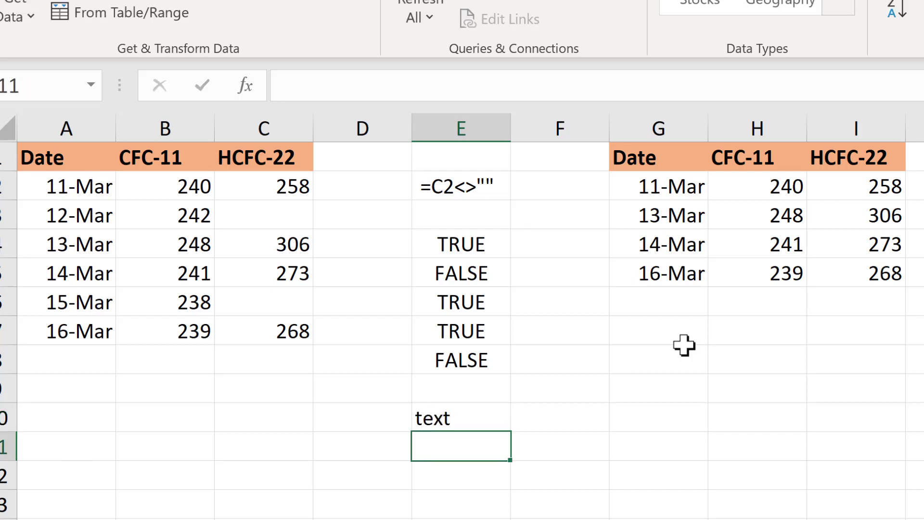
Enter the formula ="" in cell E12 to demonstrate empty quotation marks, and check its result
key("Down")
type("=")
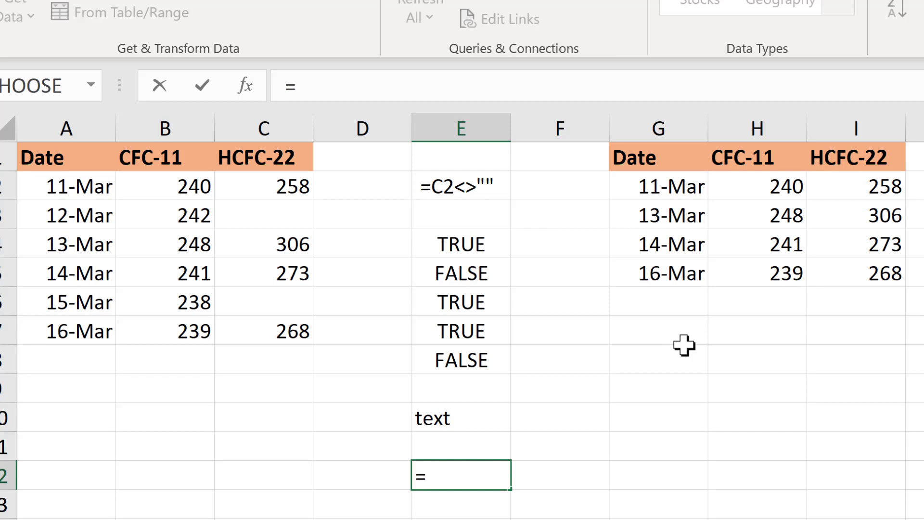
type("\"\"")
key("Return")
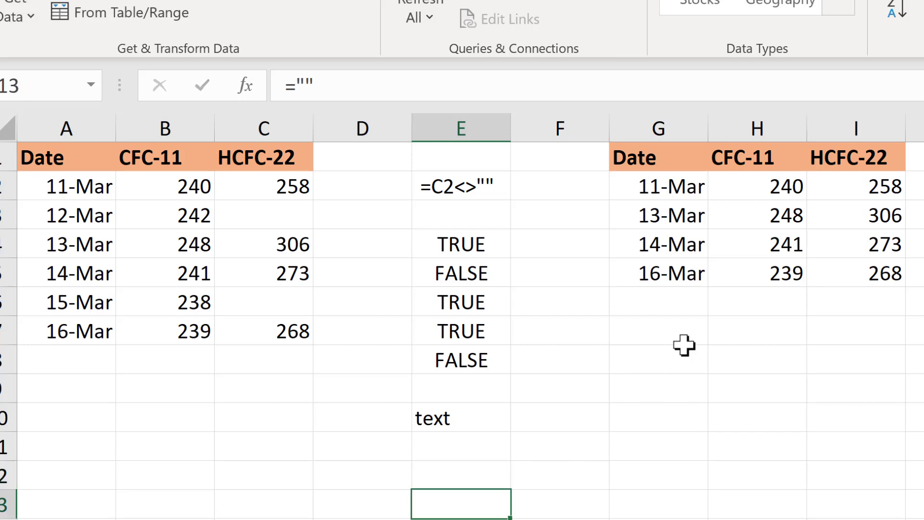
key("Up")
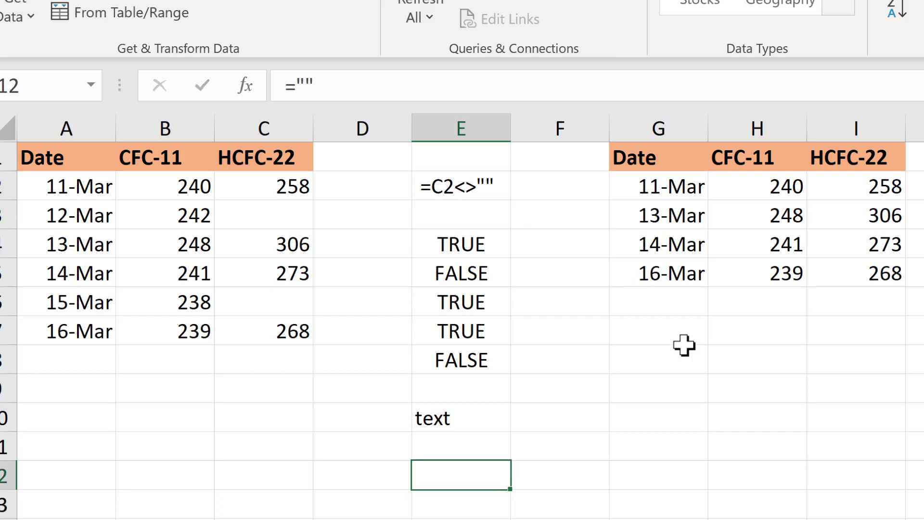
Turn the literal text in E2 back into the live formula =C2<>"", examining its operator and quotation marks
left_click(475, 182)
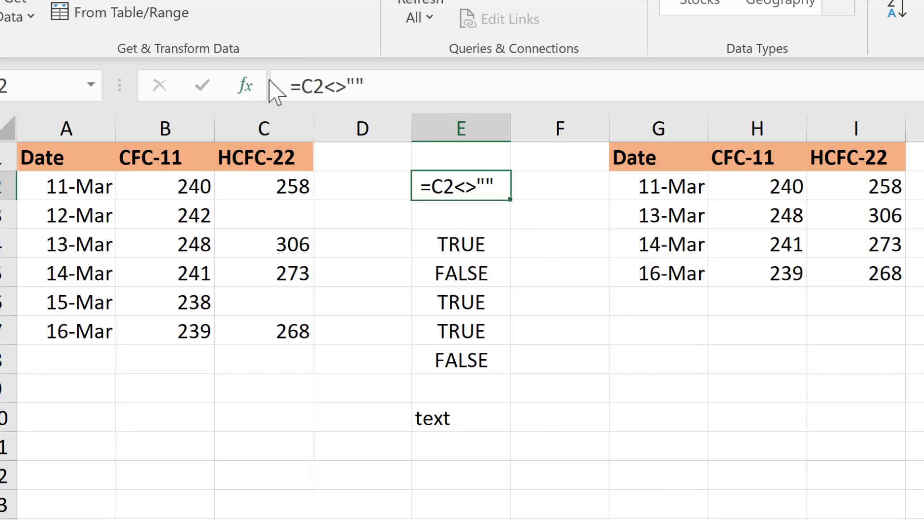
left_click(279, 82)
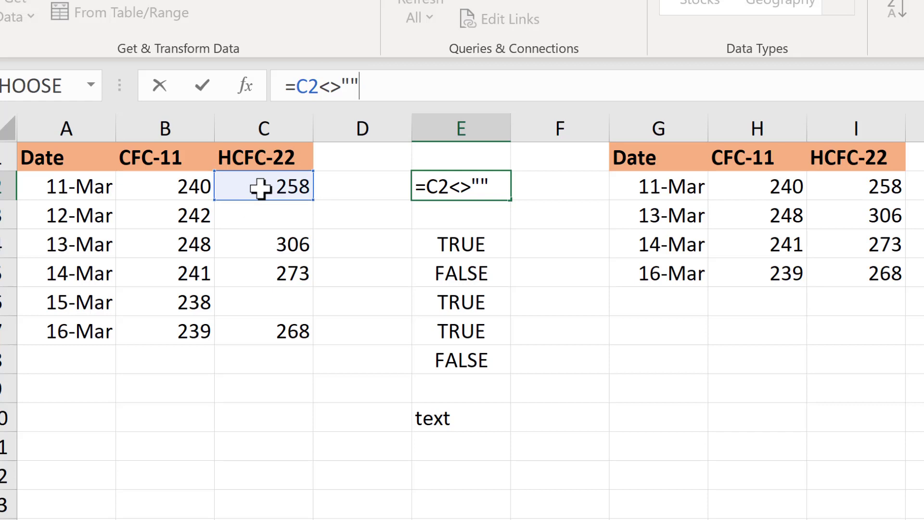
left_click_drag(323, 90, 345, 80)
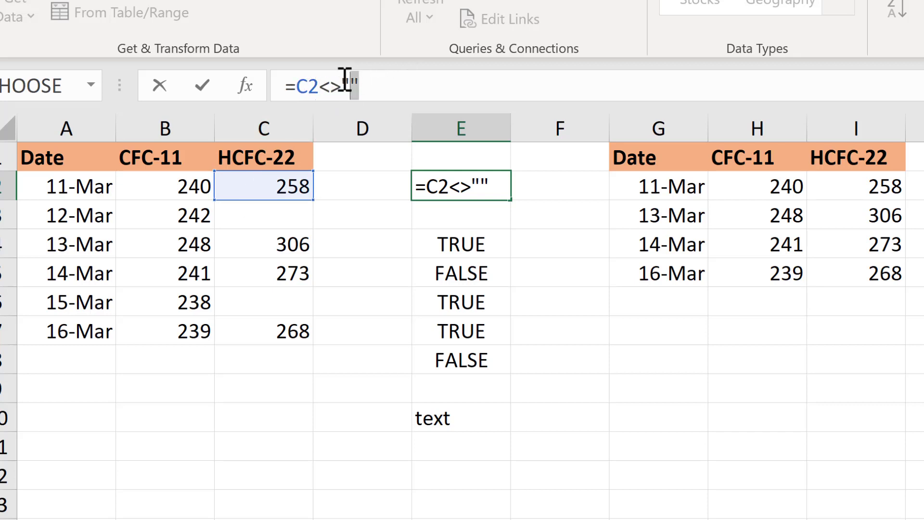
left_click(394, 91)
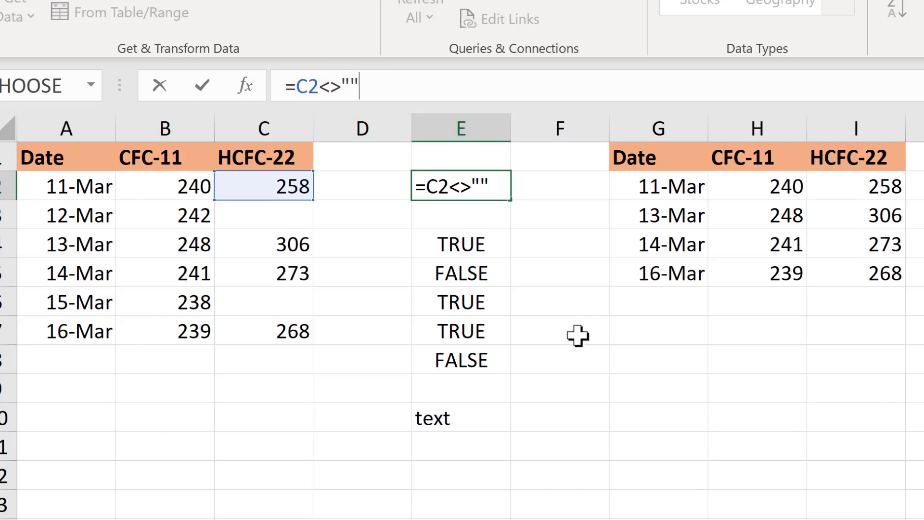
key("Return")
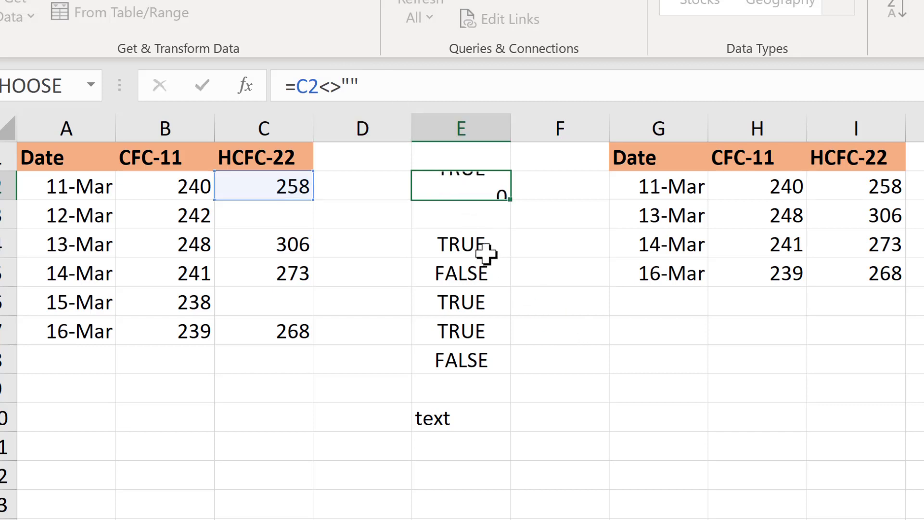
Clear the test formulas from E4:E10 and fill the E2 formula down through E7
left_click_drag(473, 245, 473, 414)
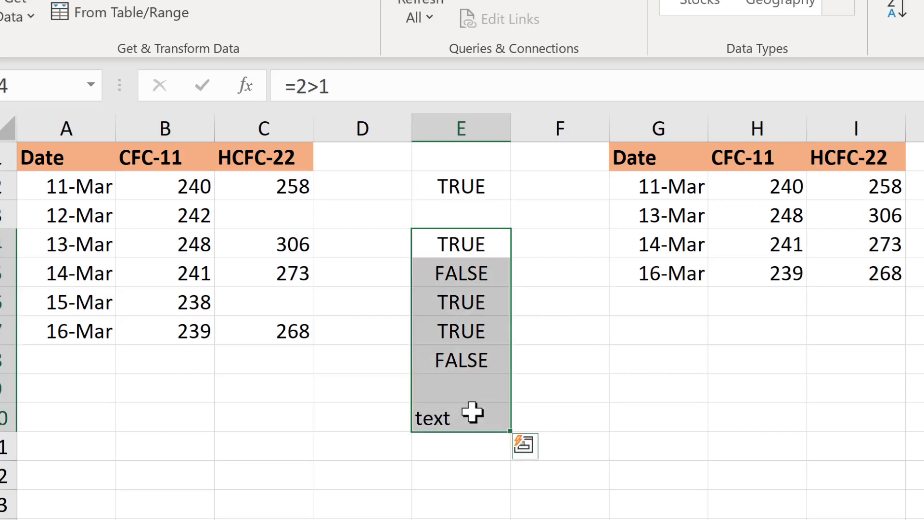
key("Delete")
left_click(462, 185)
left_click_drag(509, 199, 487, 337)
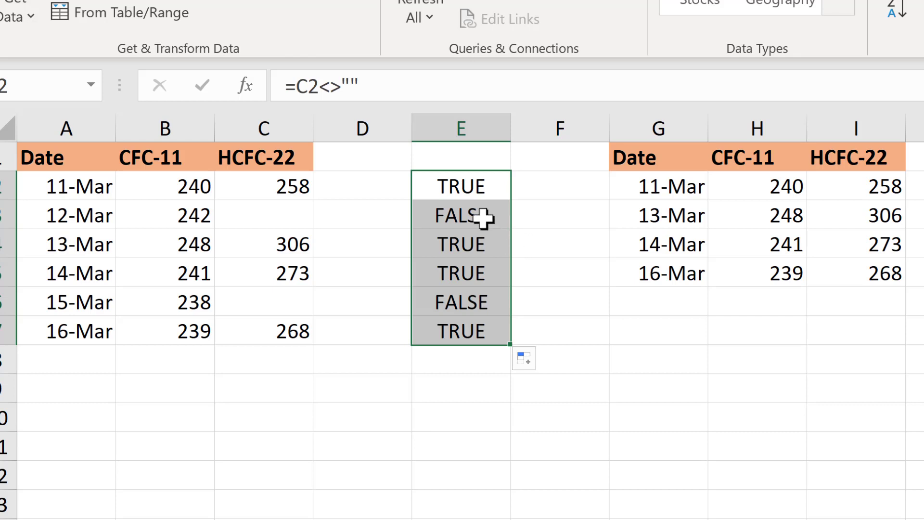
Inspect the copied formula in E3 and the HCFC-22 cell it refers to
left_click(482, 218)
left_click(386, 83)
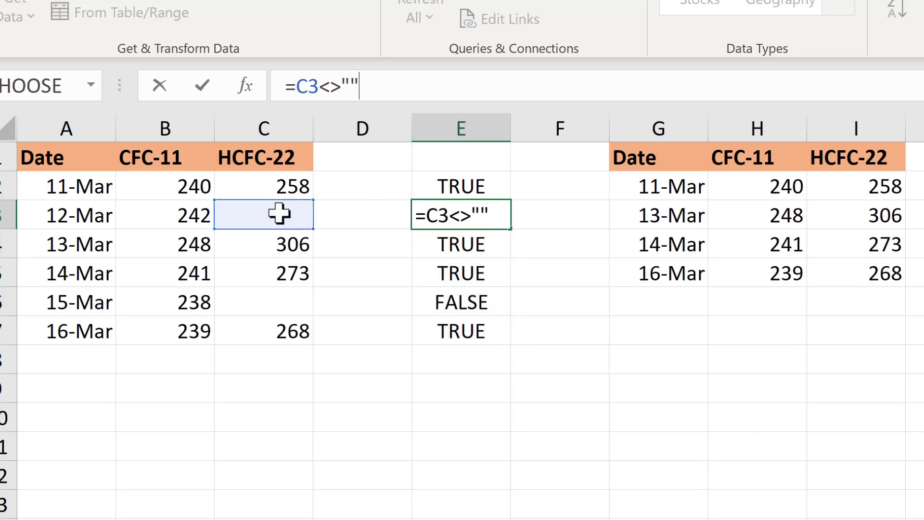
key("Return")
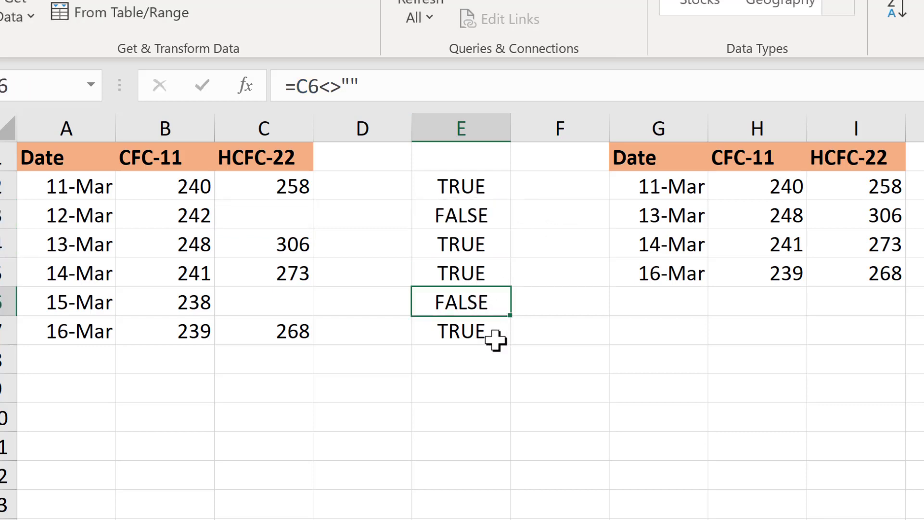
Clear the copied formulas from E3:E7, keeping only the criteria formula in E2
left_click_drag(492, 339, 461, 221)
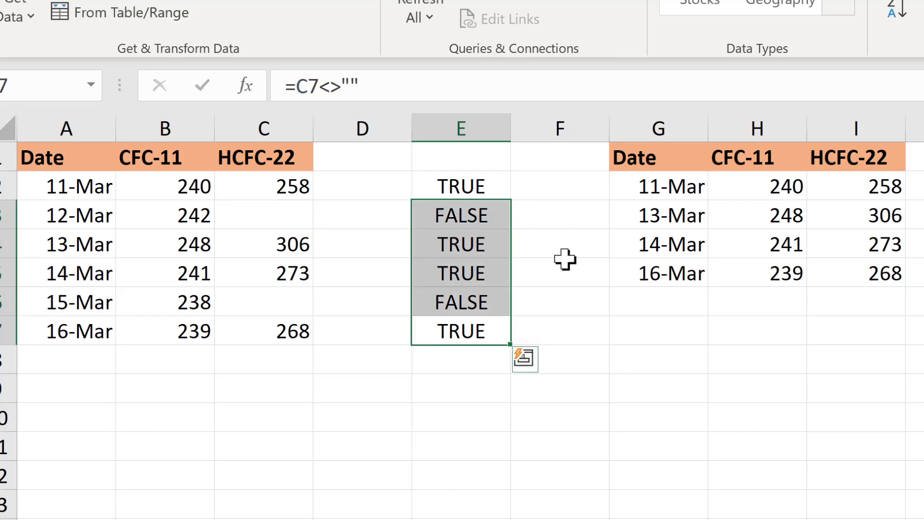
key("Delete")
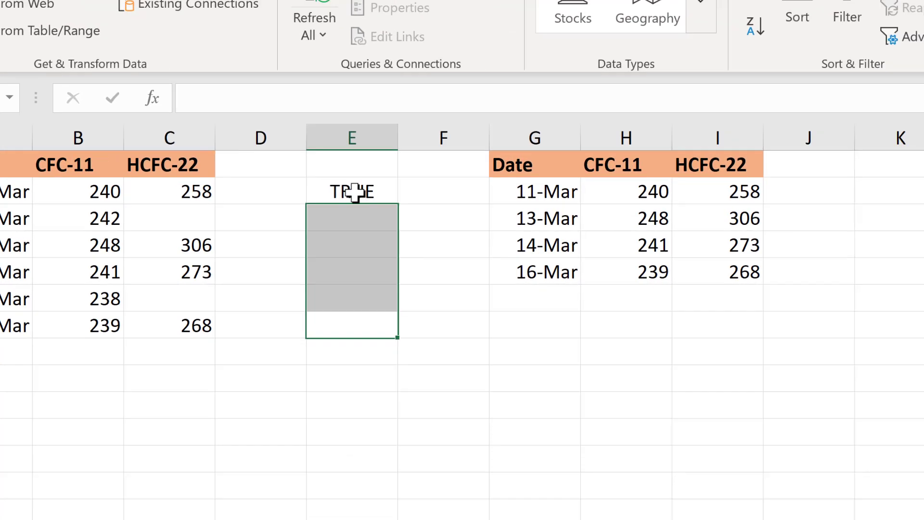
left_click(354, 192)
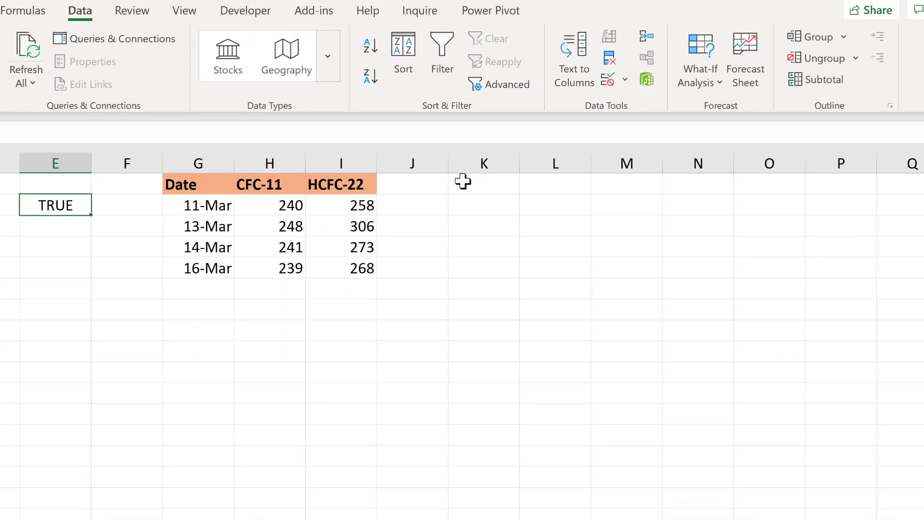
Set up a second criteria range with the heading CFC-11 in K1 and the condition >240 in K2
left_click(470, 183)
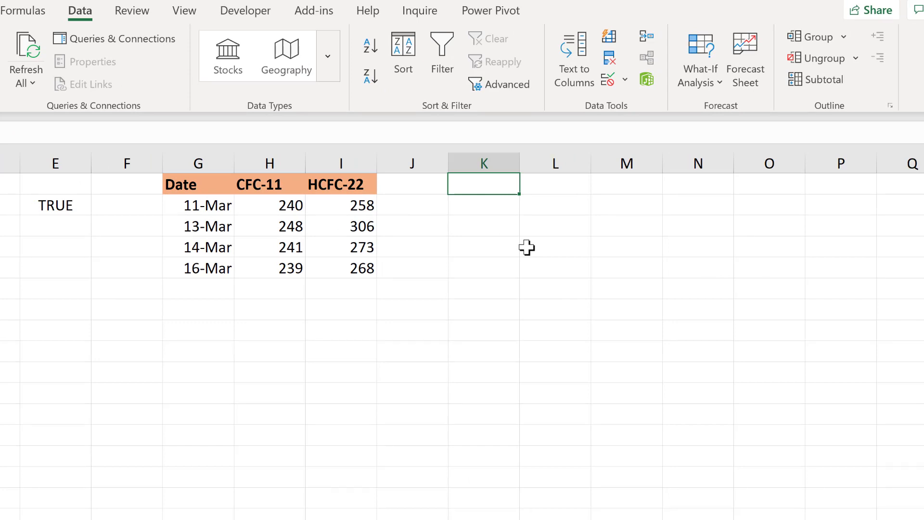
type("CFC-11")
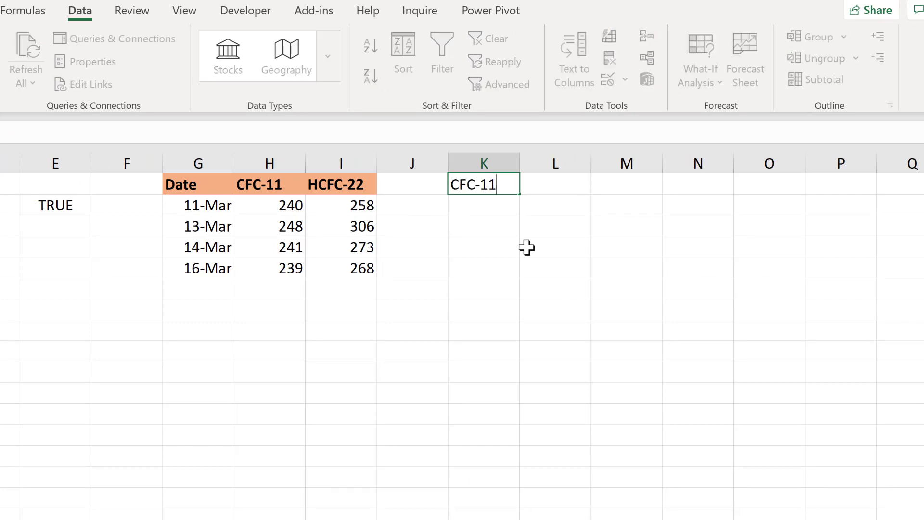
key("Return")
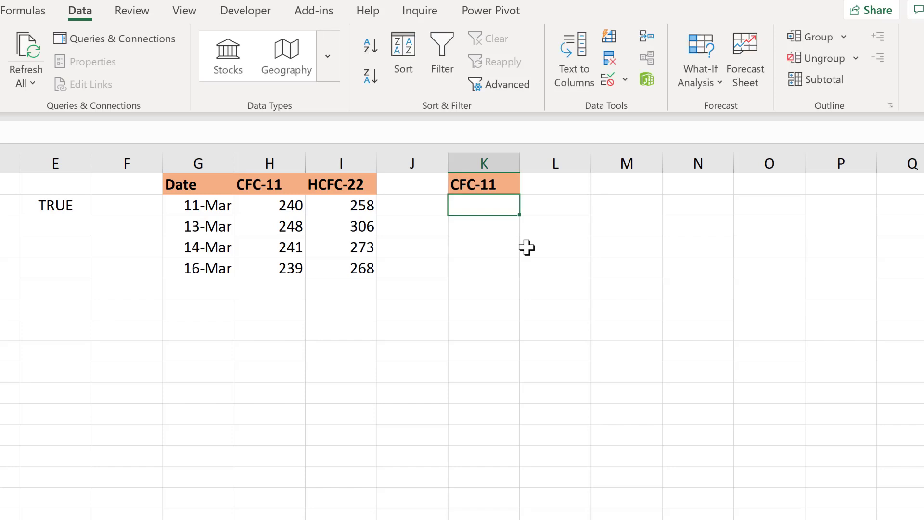
type(">240")
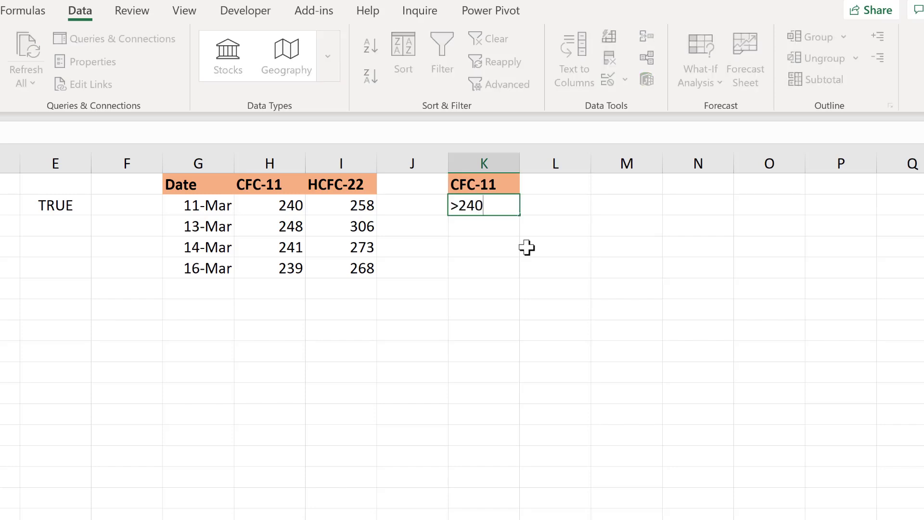
key("Return")
Set up an Advanced Filter that copies A1:C7 to another location, using K1:K2 as the criteria range
left_click(612, 186)
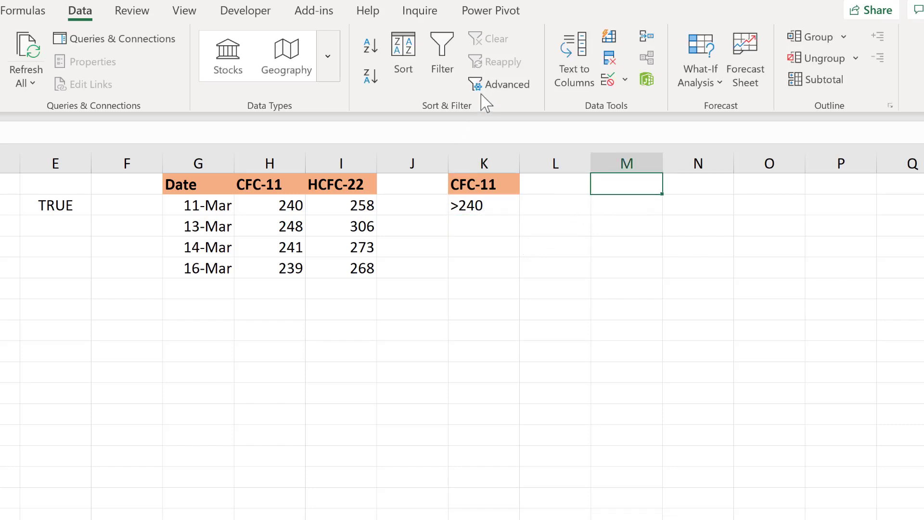
left_click(496, 90)
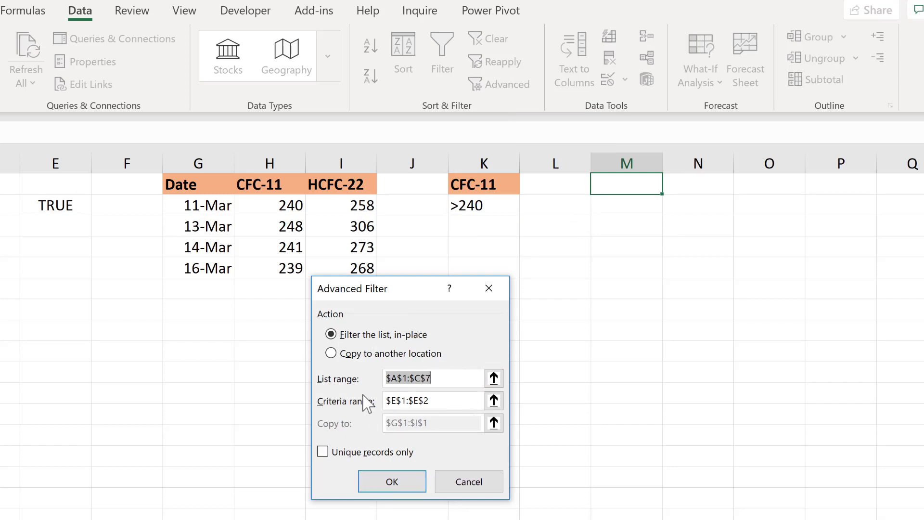
left_click(343, 354)
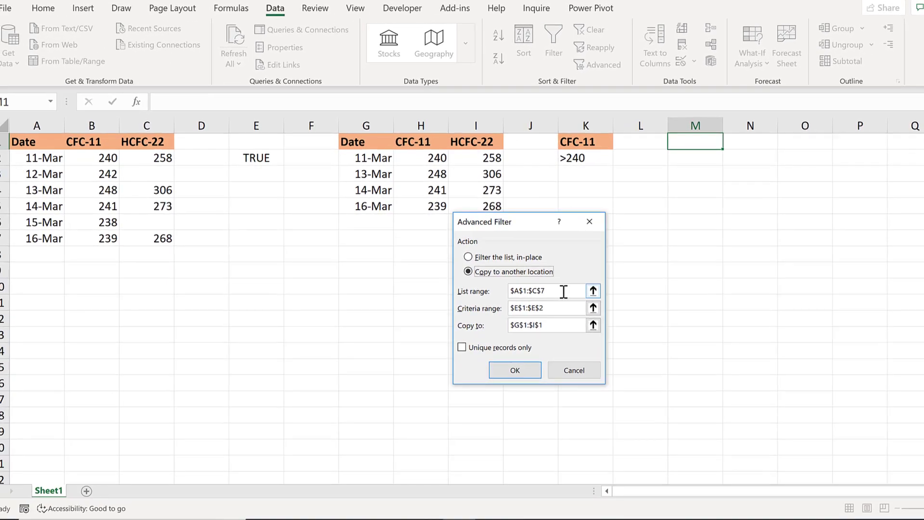
left_click(563, 291)
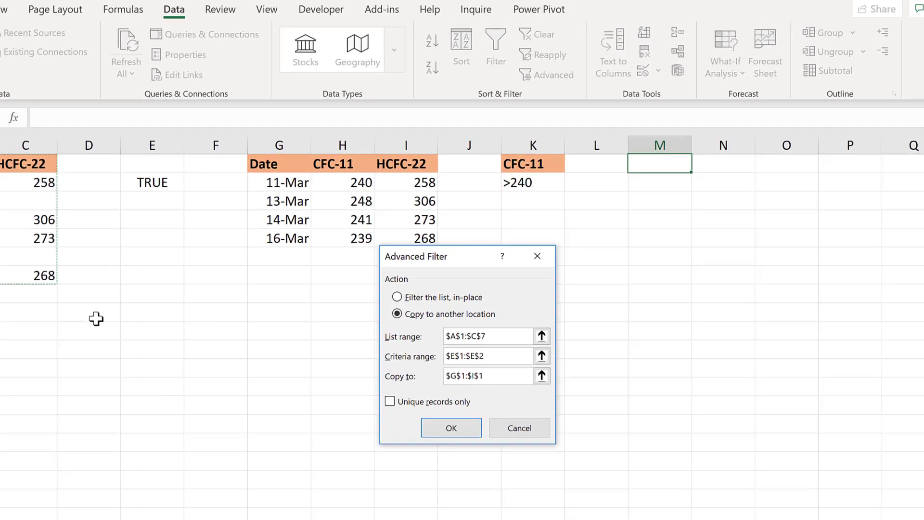
double_click(406, 393)
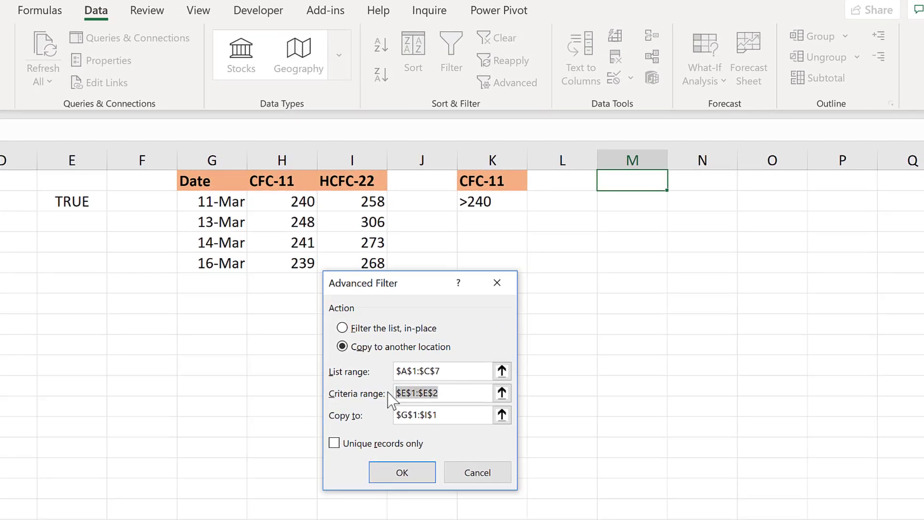
key("BackSpace")
left_click(500, 181)
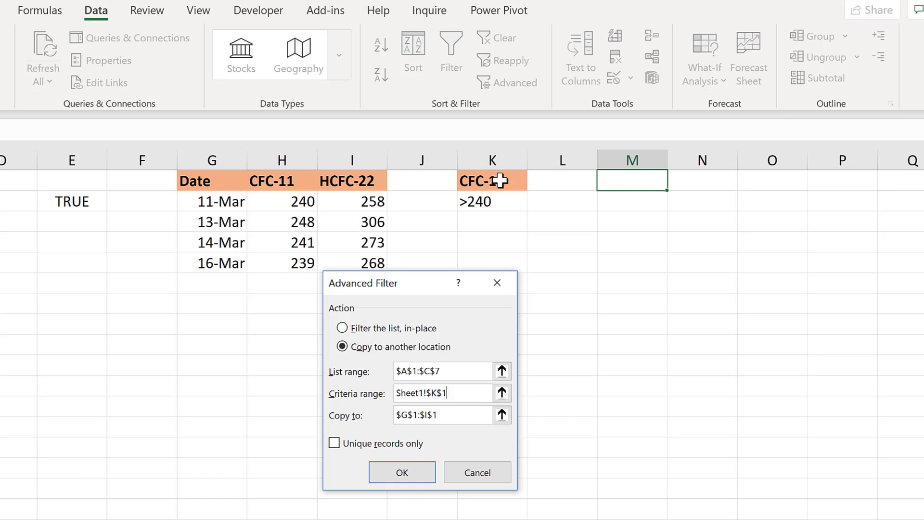
left_click_drag(500, 181, 498, 201)
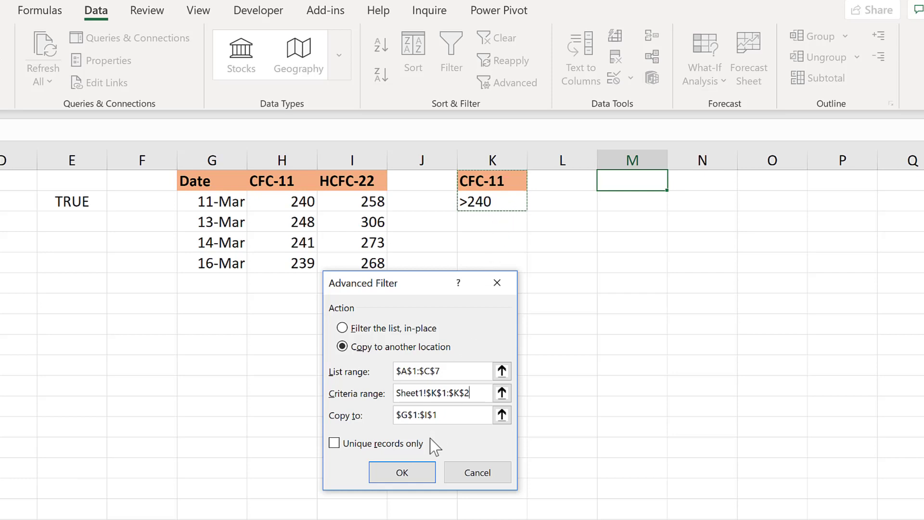
Set the filter's copy destination to M1 and run the extraction
double_click(413, 414)
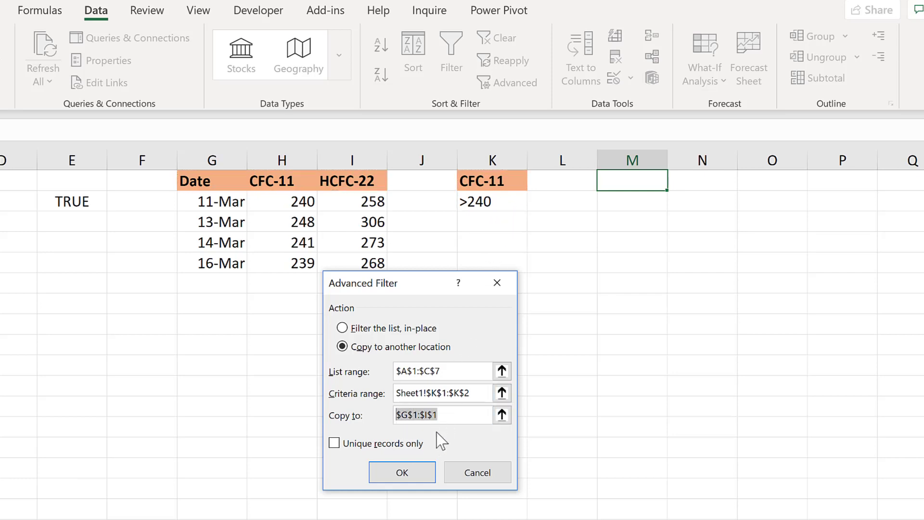
key("BackSpace")
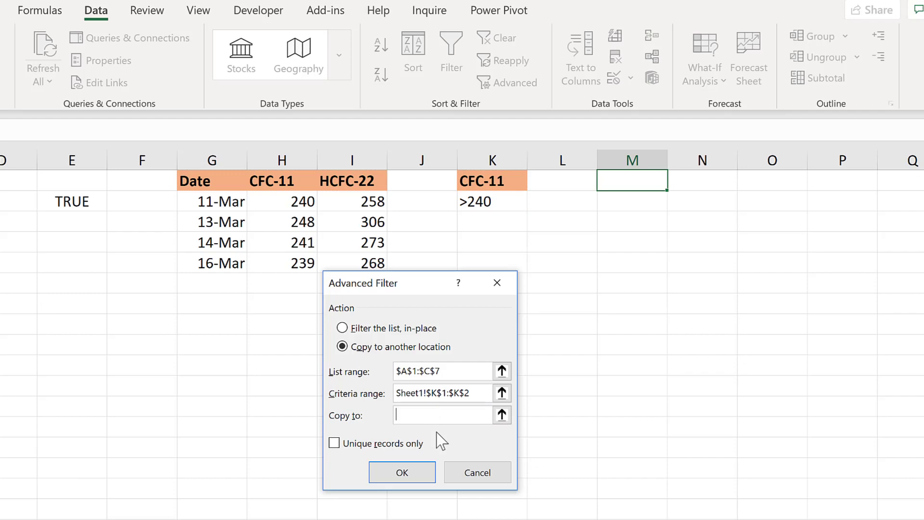
left_click(631, 177)
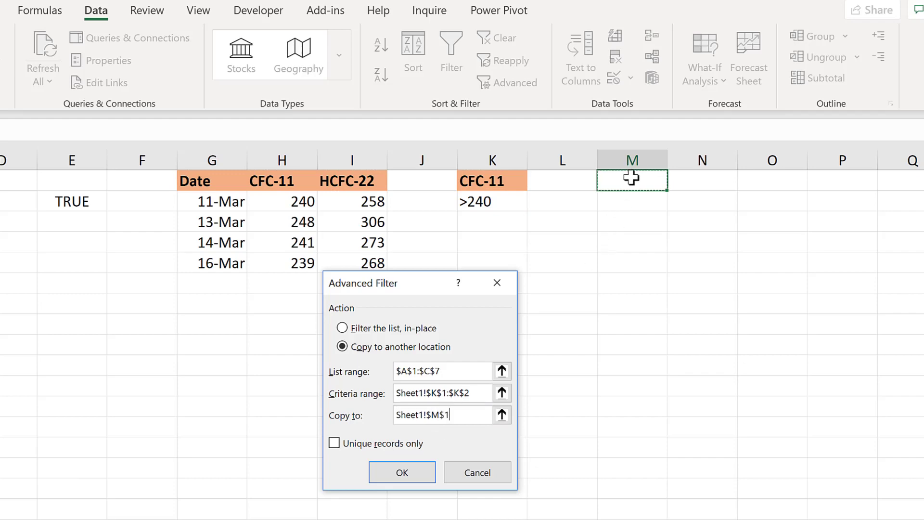
left_click(401, 471)
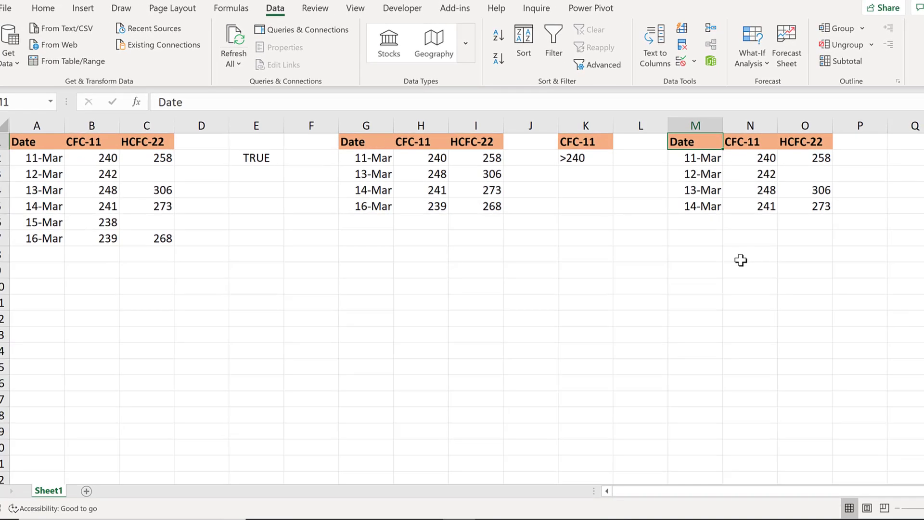
left_click(712, 250)
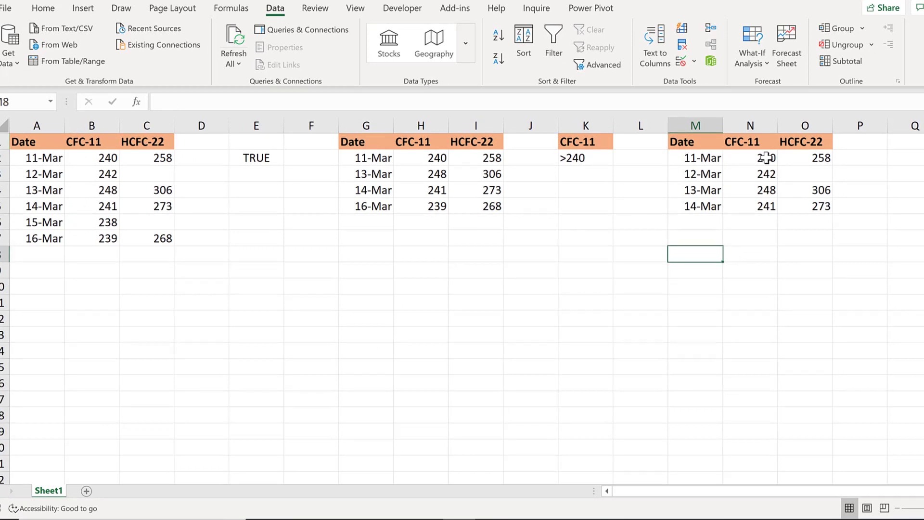
left_click(766, 226)
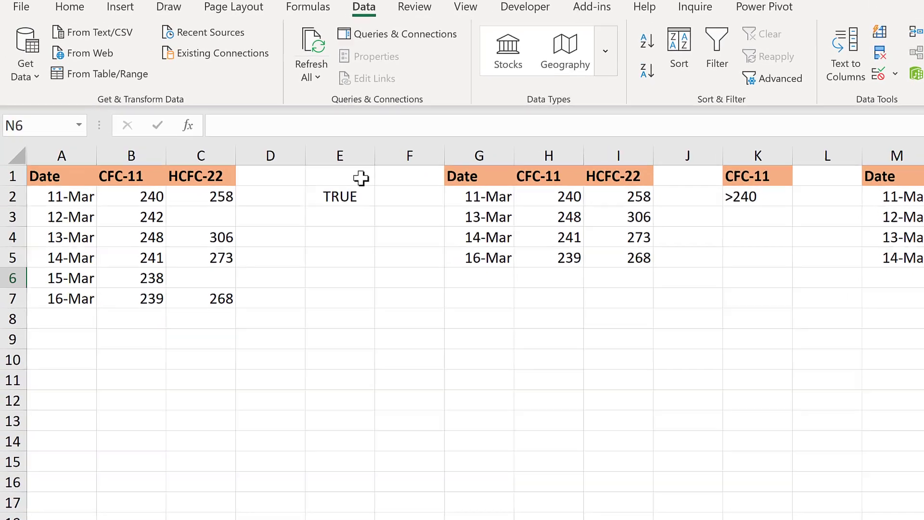
Enter the heading HCFC-22 in E1 above the criteria formula
left_click(256, 142)
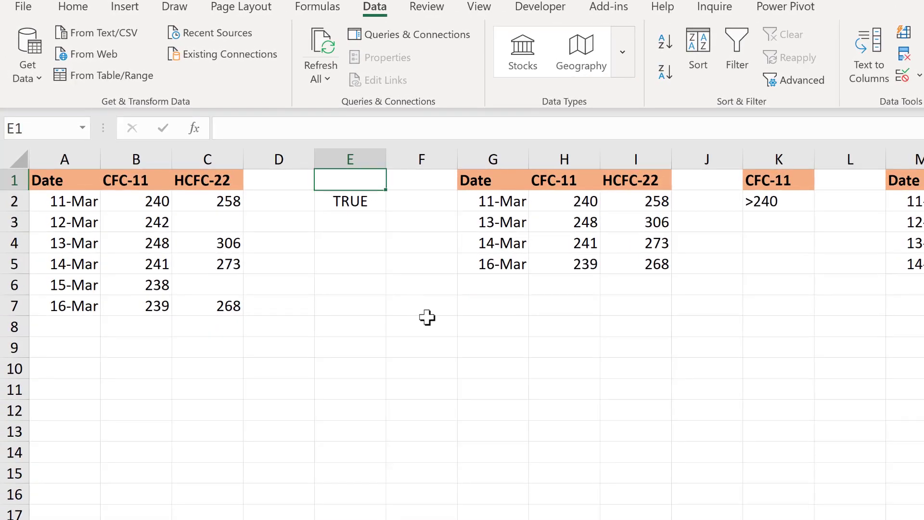
type("HCFC")
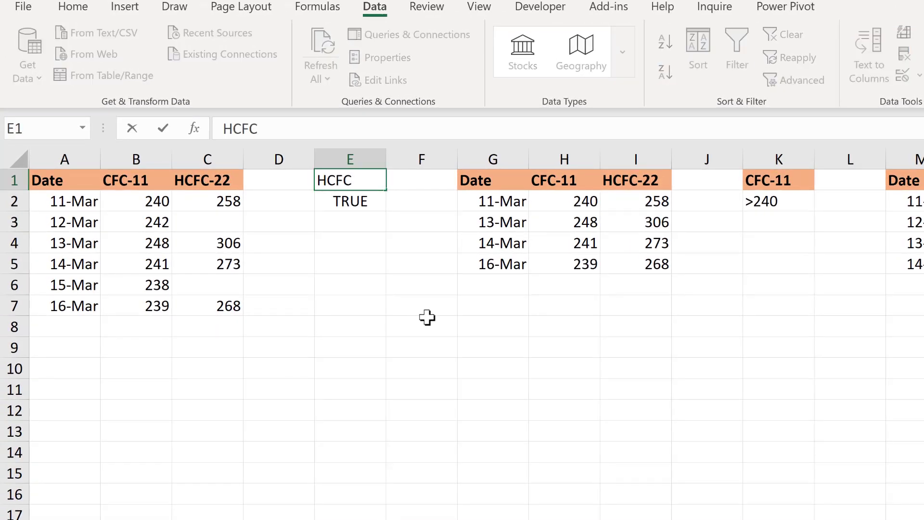
type("-22")
key("Return")
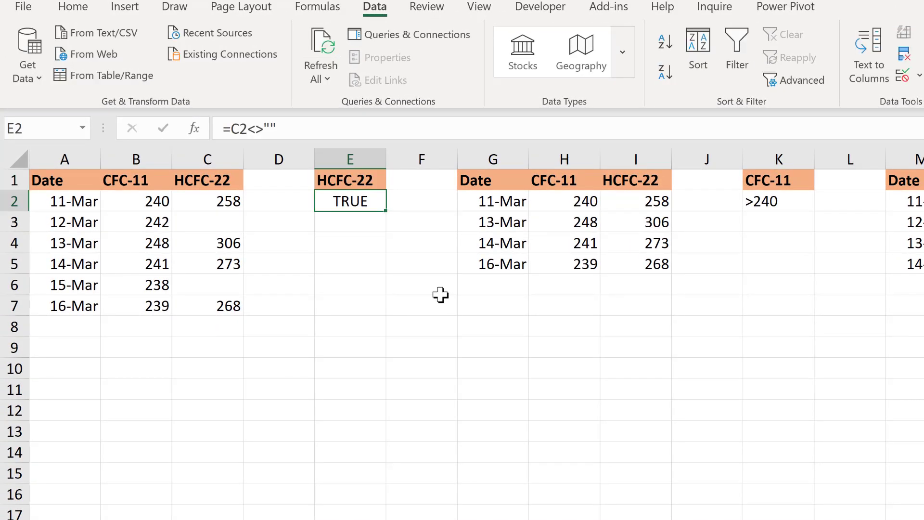
Set up an Advanced Filter from G1 that copies to another location, with E1:E2 as the criteria range
left_click(478, 177)
left_click(800, 87)
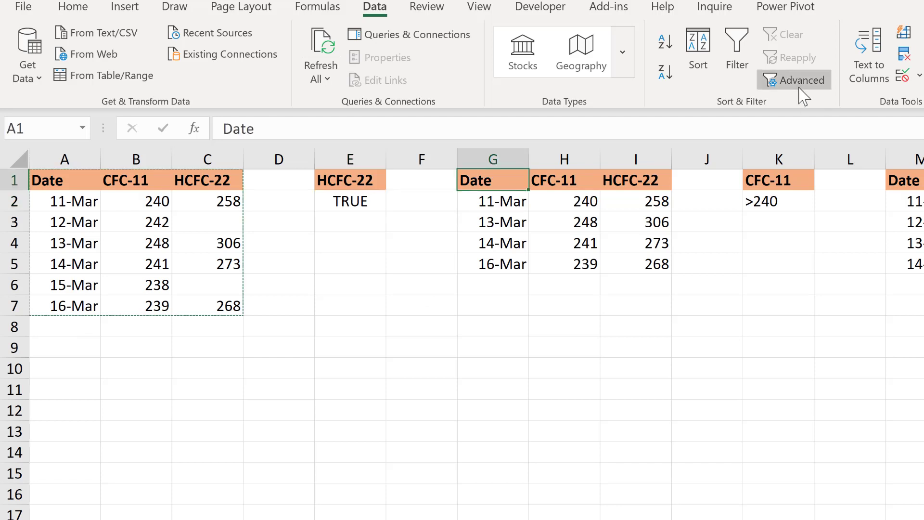
left_click(626, 348)
left_click_drag(737, 394, 683, 396)
key("BackSpace")
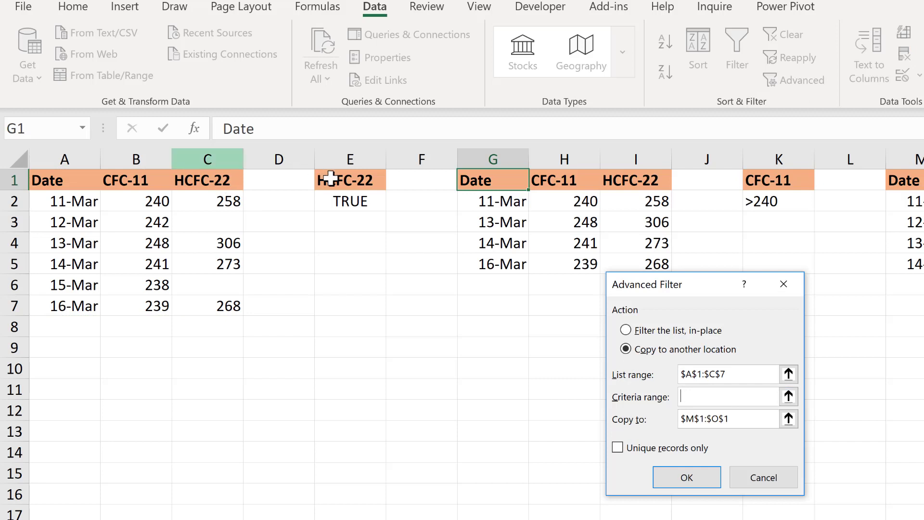
left_click_drag(330, 181, 337, 202)
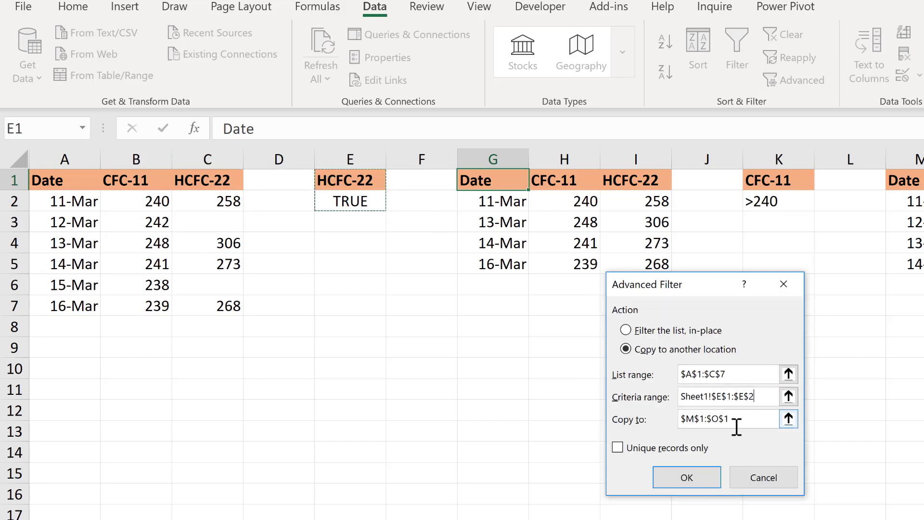
Set the filter's copy destination to the headings in G1:I1 and run the extraction
double_click(704, 422)
key("BackSpace")
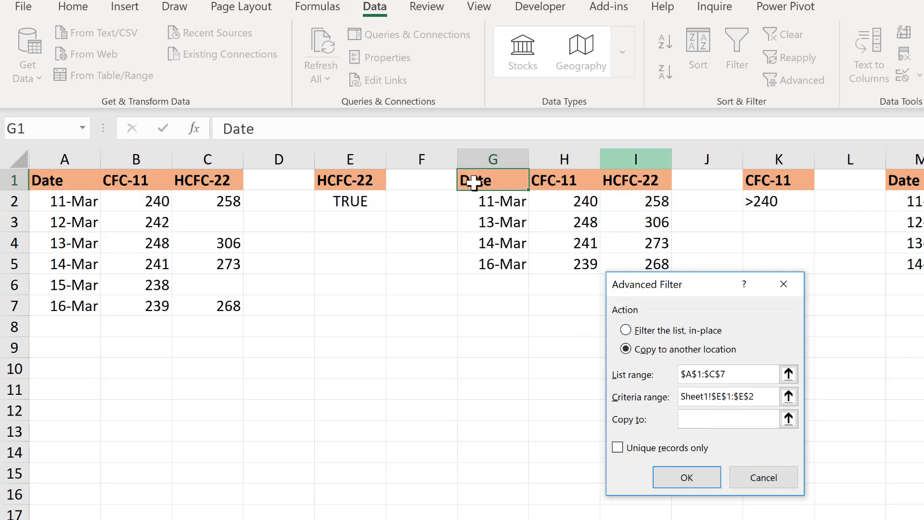
left_click_drag(481, 181, 618, 181)
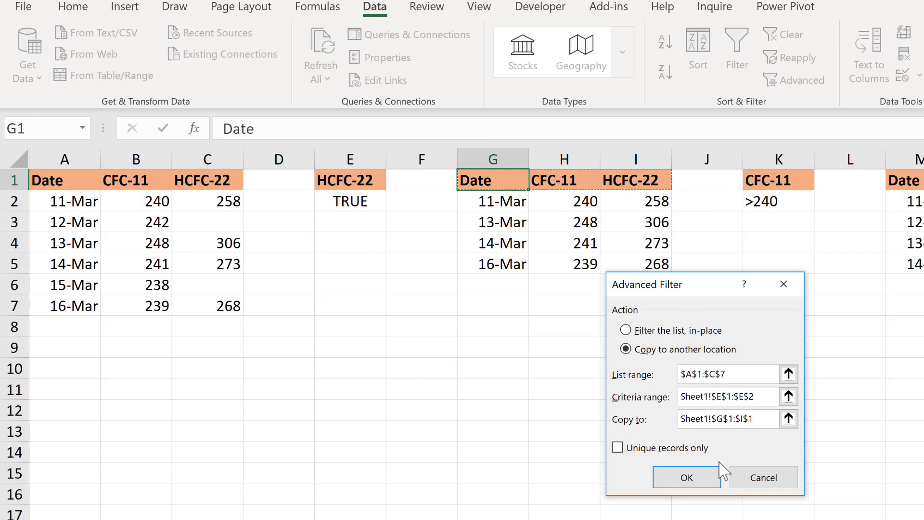
left_click(691, 479)
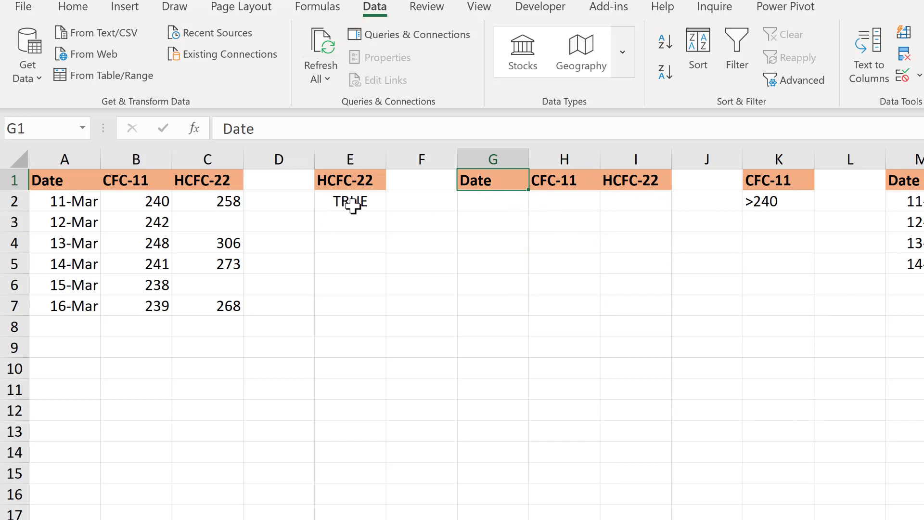
Check the criteria formula in E2 and replace the heading in E1 with Random
left_click(353, 204)
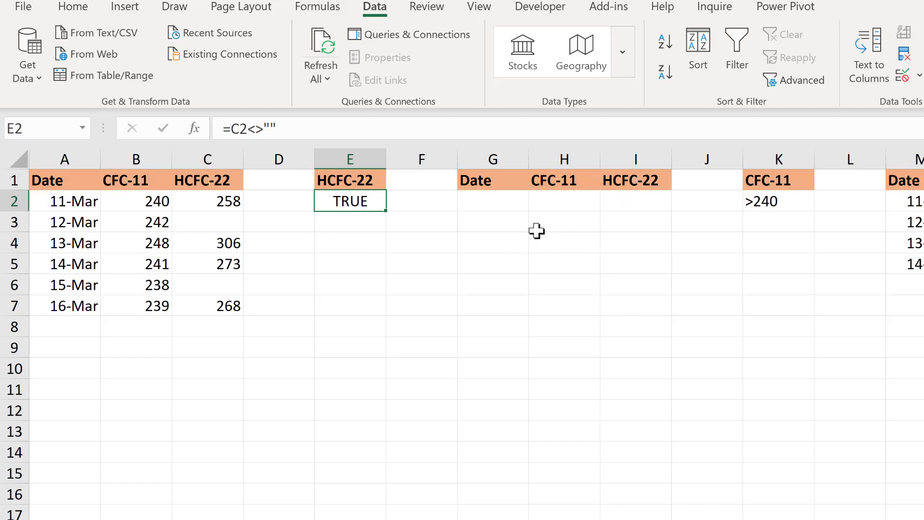
left_click(354, 175)
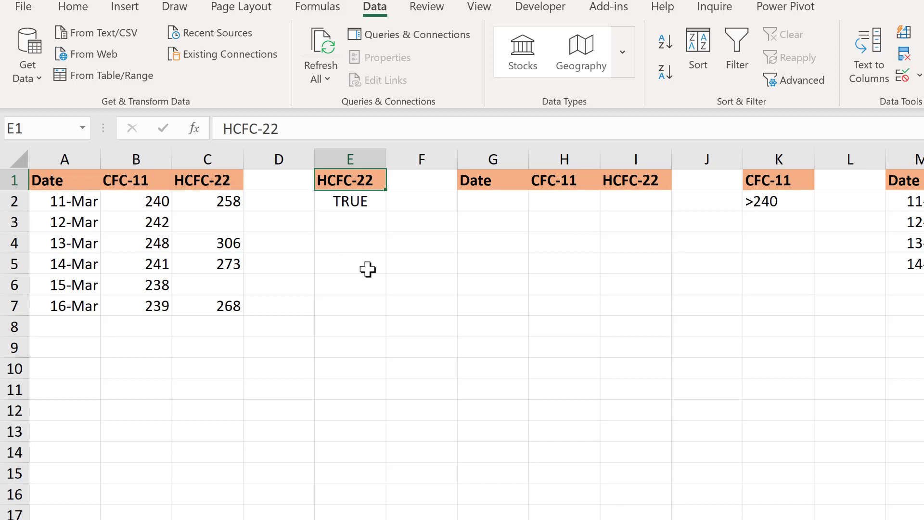
key("Delete")
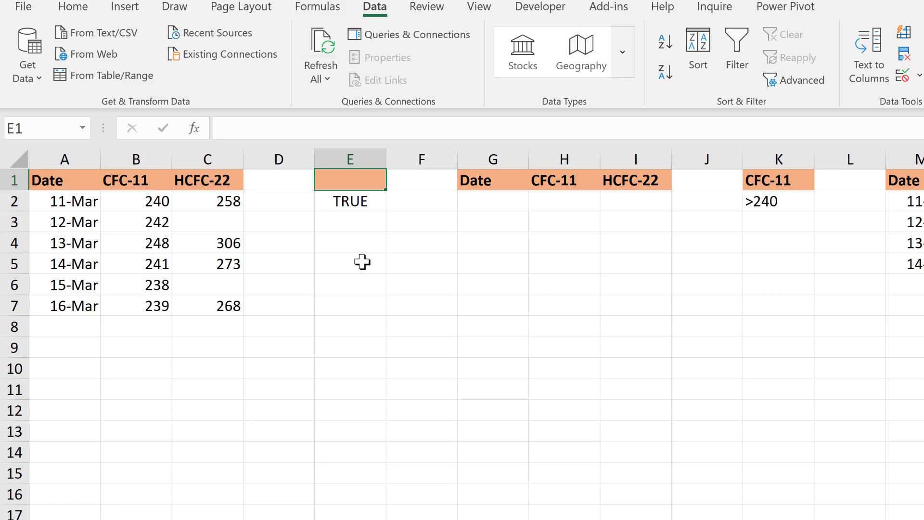
type("Random")
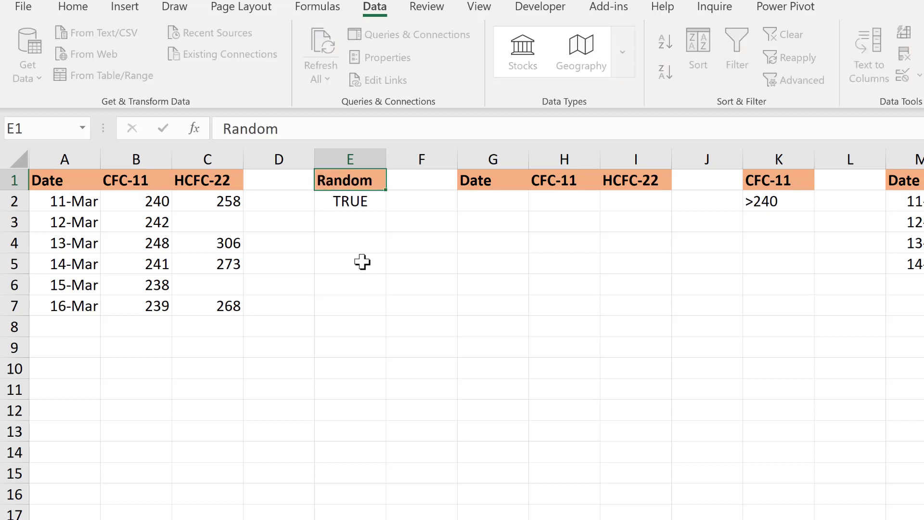
key("Return")
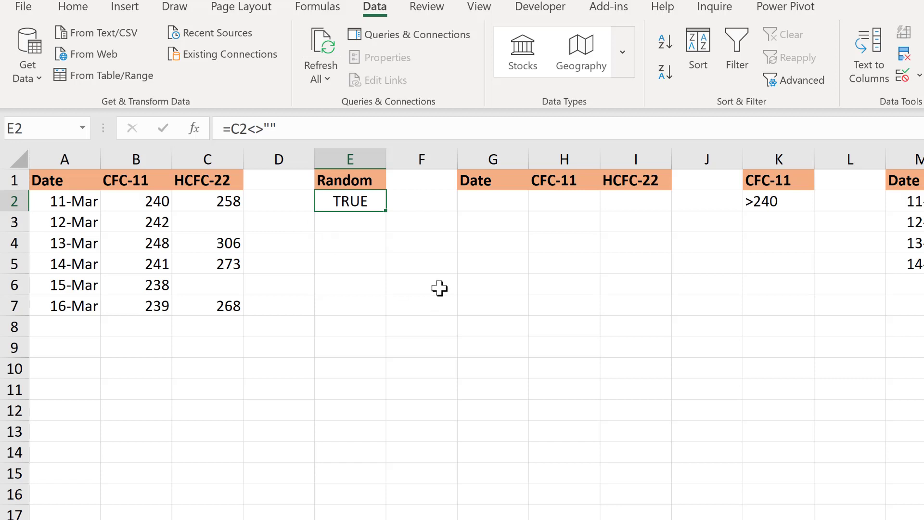
Rerun the Advanced Filter, copying the A1:C7 rows that meet criteria E1:E2 to G1:I1
left_click(499, 181)
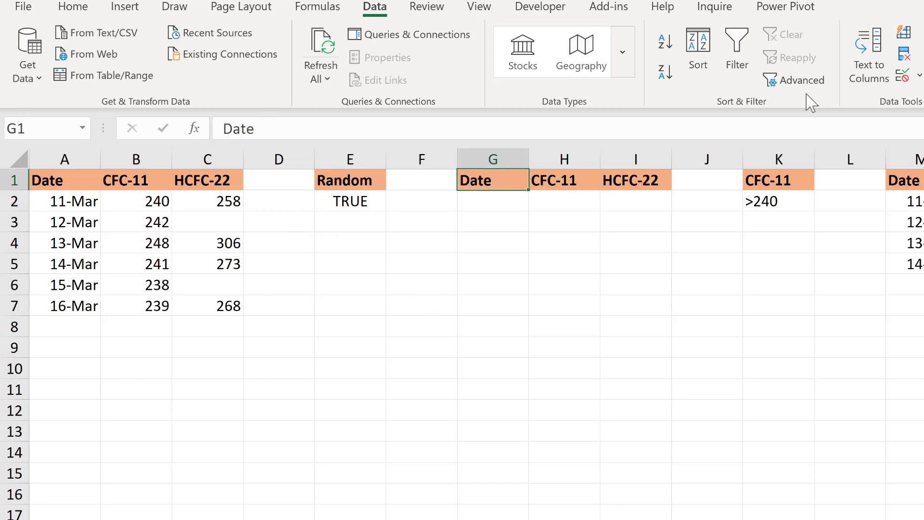
left_click(811, 82)
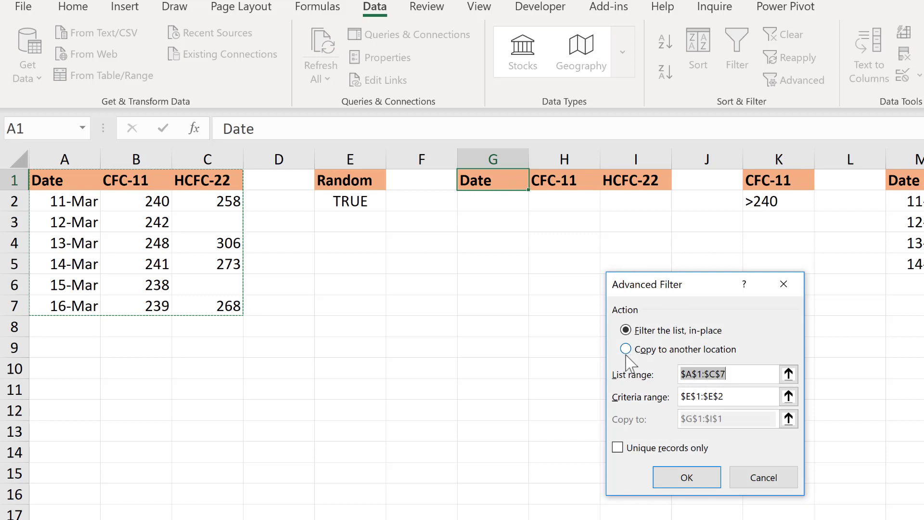
left_click(625, 352)
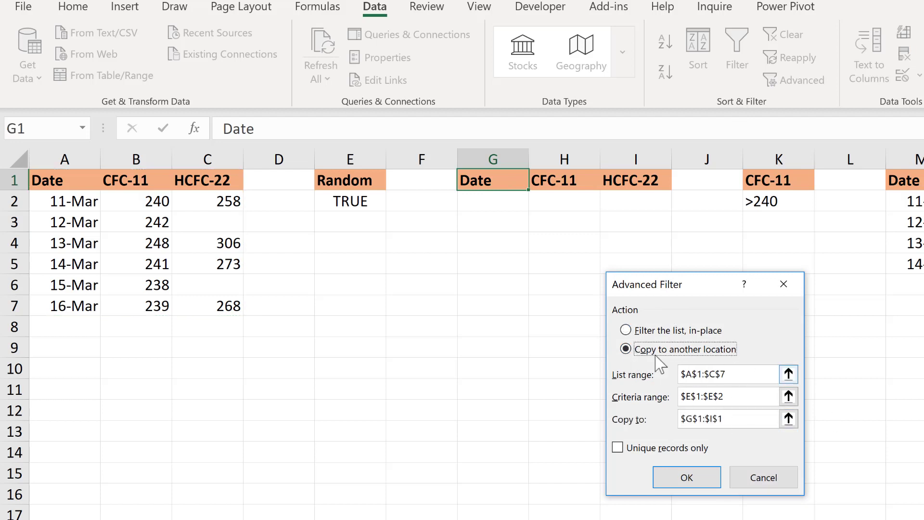
left_click(687, 481)
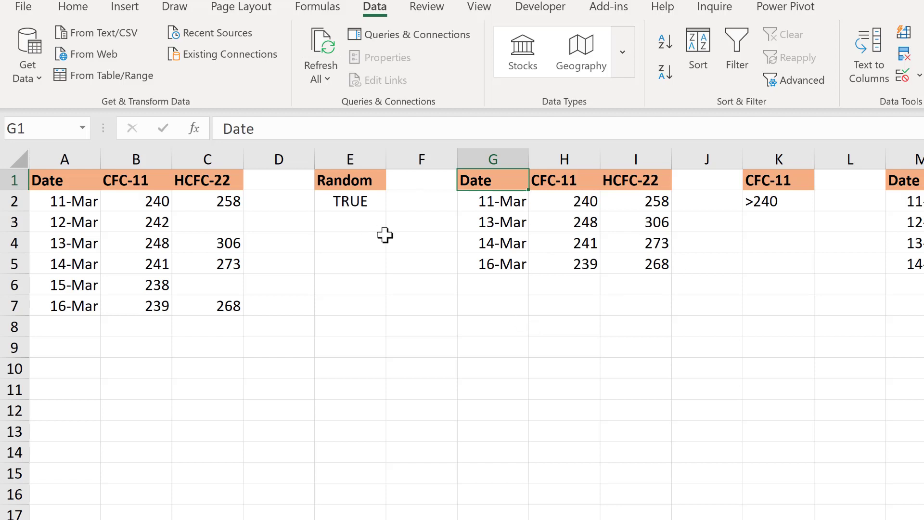
left_click(361, 201)
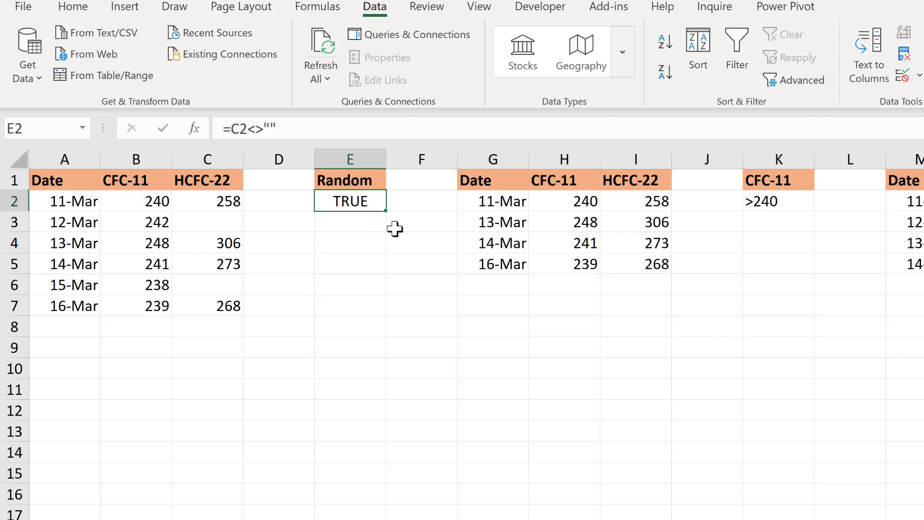
Rerun the Advanced Filter from G1, copying A1:C7 rows to G1:I1 with only E2, without its heading, as the criteria range
left_click(471, 183)
left_click(796, 80)
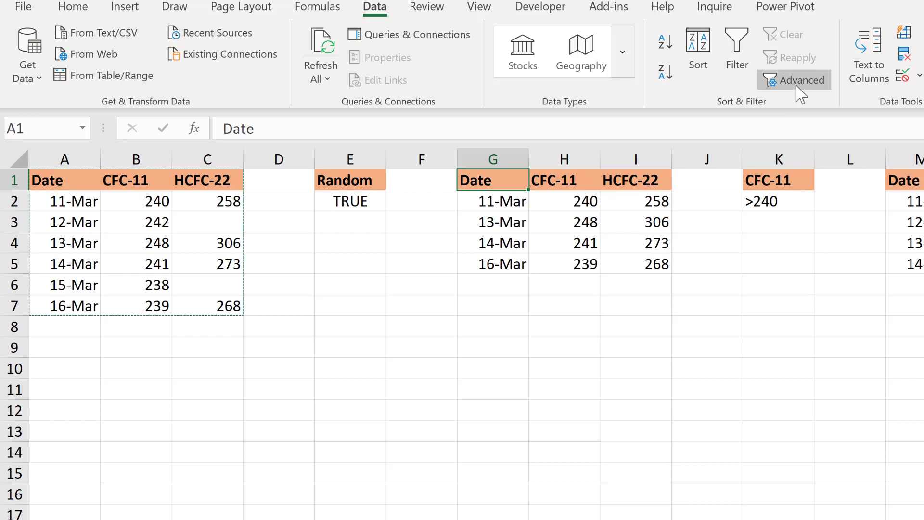
left_click(625, 349)
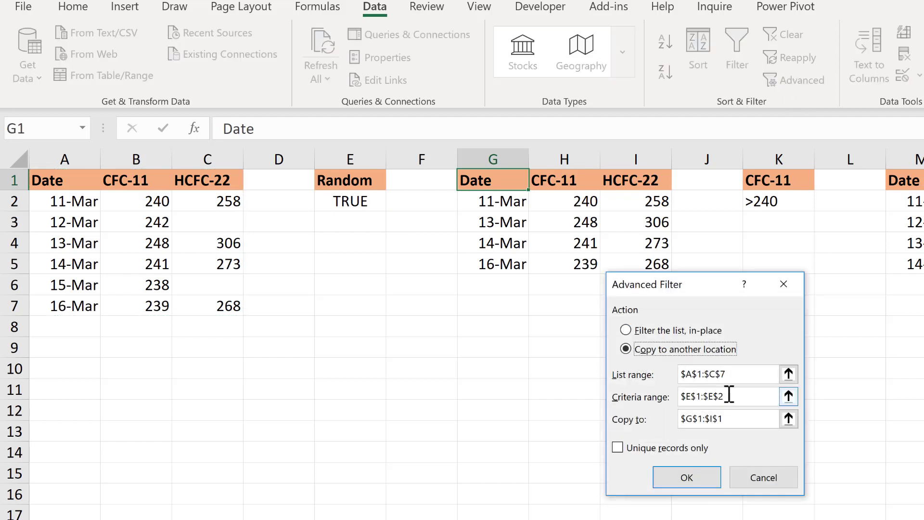
left_click_drag(726, 394, 682, 396)
key("BackSpace")
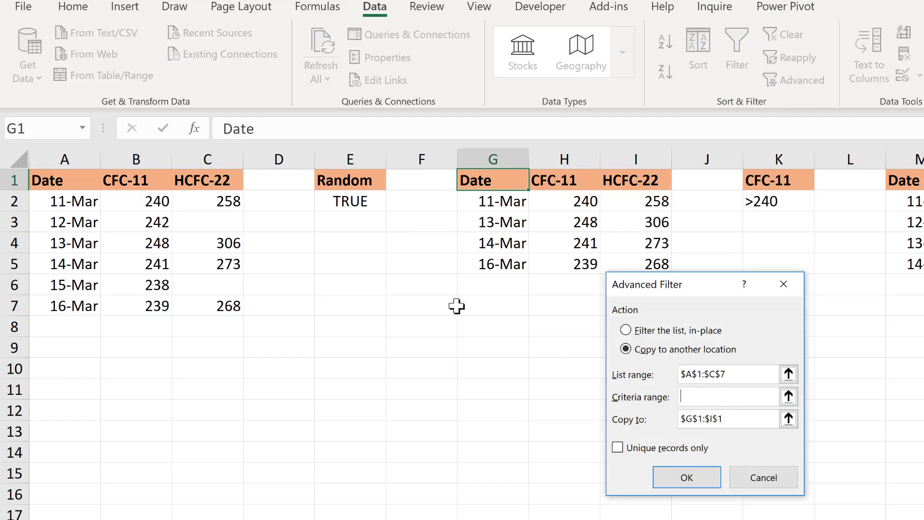
left_click(361, 206)
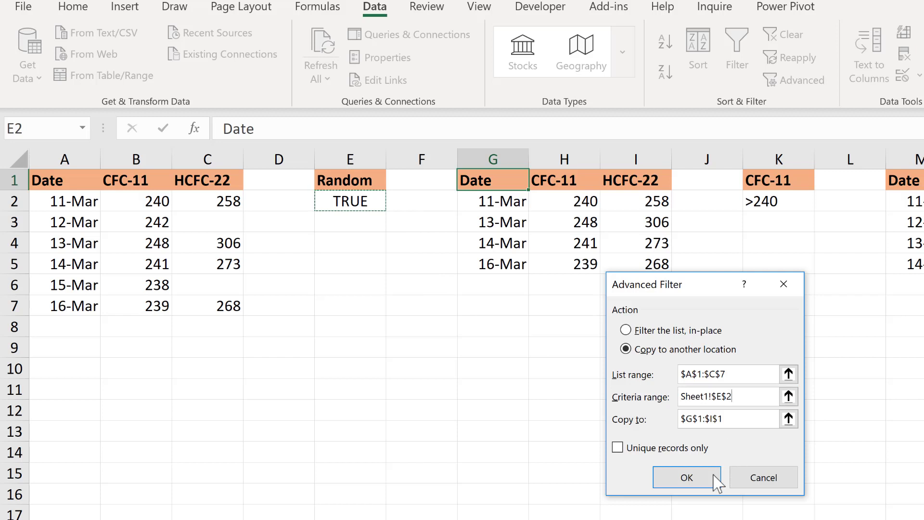
left_click(687, 478)
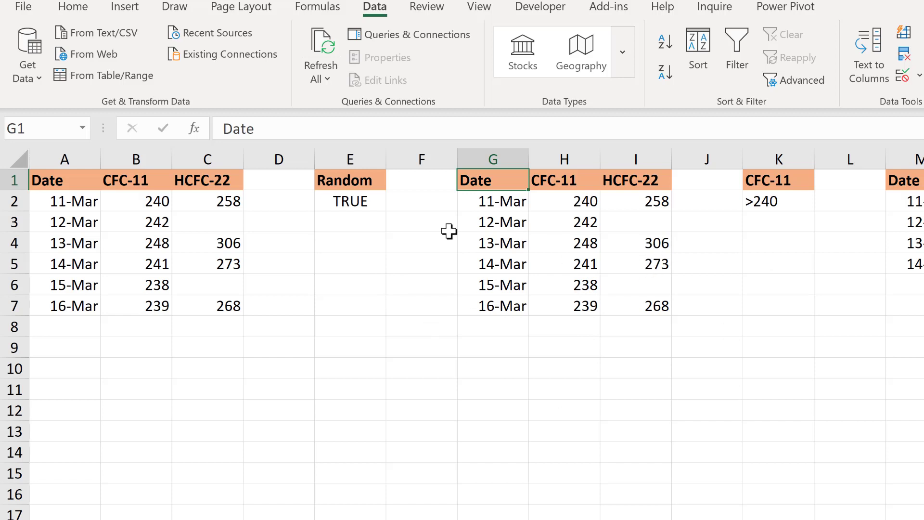
Move the criteria formula from E2 to L13 and rerun the Advanced Filter to G1:I1 with L12:L13 as the criteria range
left_click(365, 203)
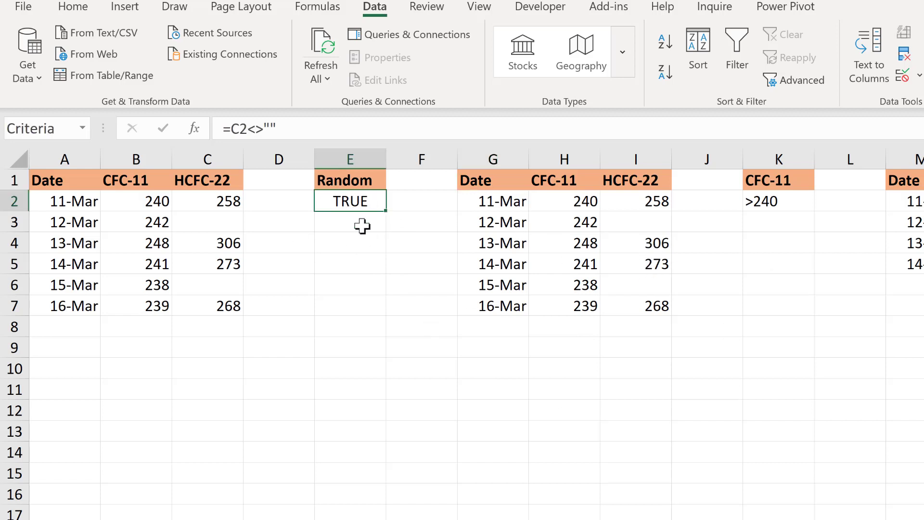
left_click_drag(348, 215, 856, 452)
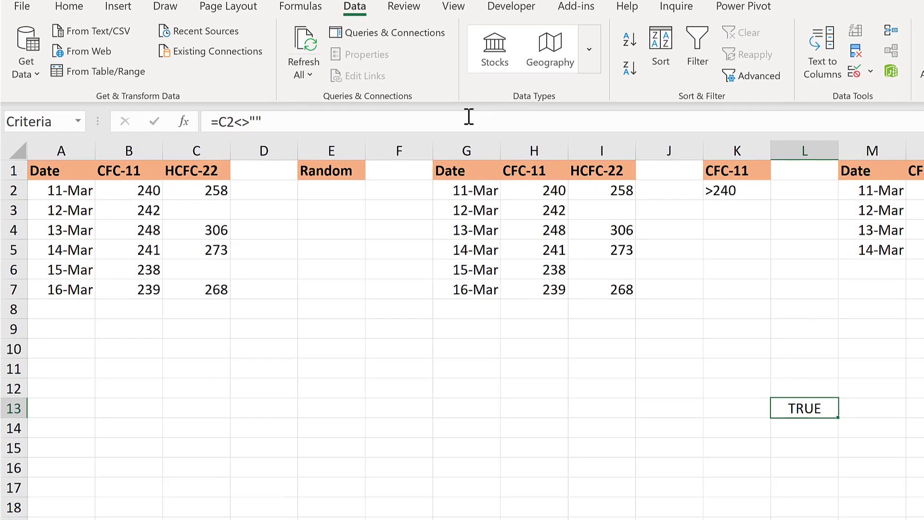
left_click(470, 168)
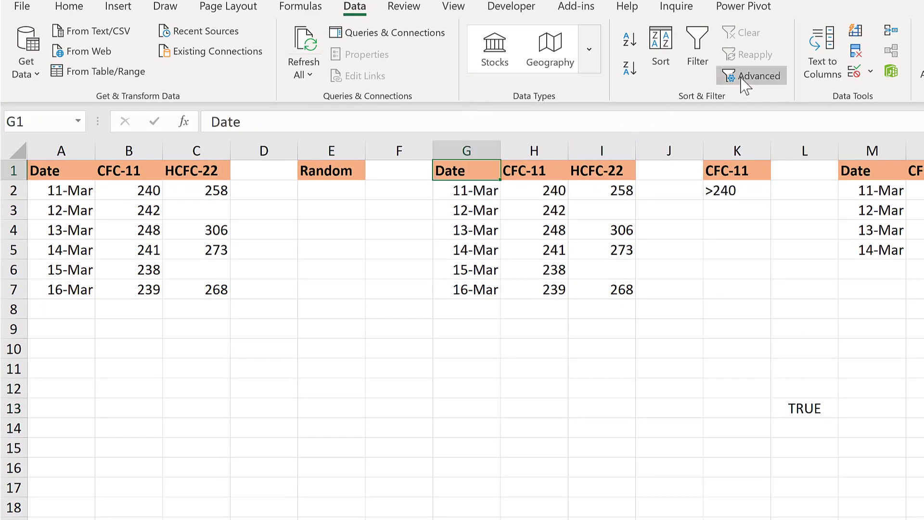
left_click(750, 75)
left_click(609, 330)
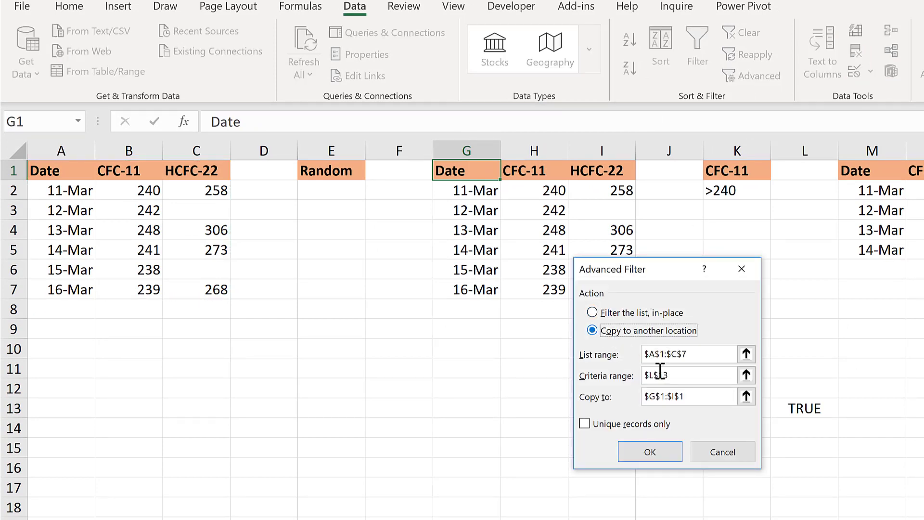
double_click(672, 376)
key("BackSpace")
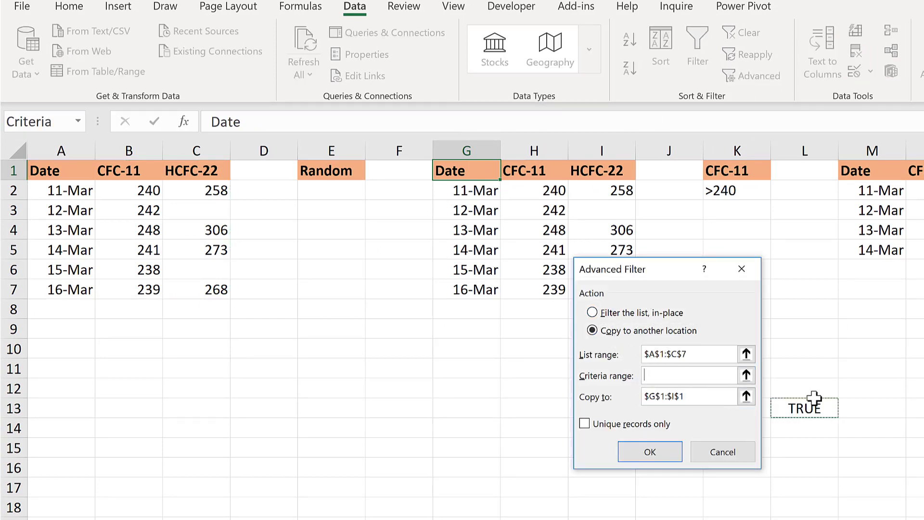
left_click_drag(810, 390, 813, 415)
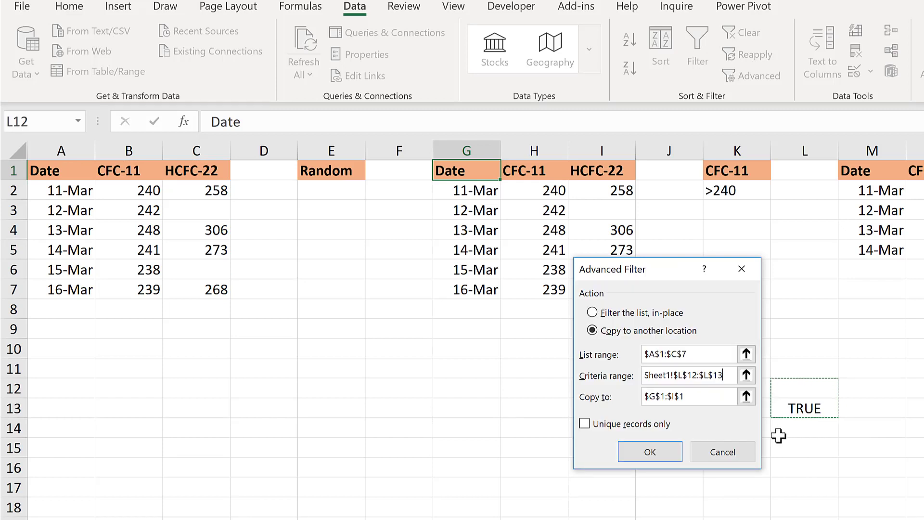
left_click(645, 459)
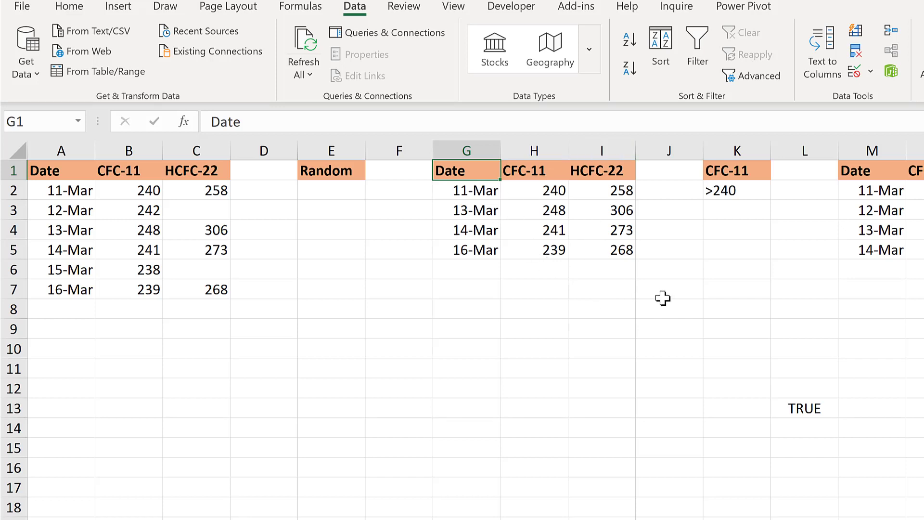
left_click(694, 271)
left_click_drag(496, 170, 587, 167)
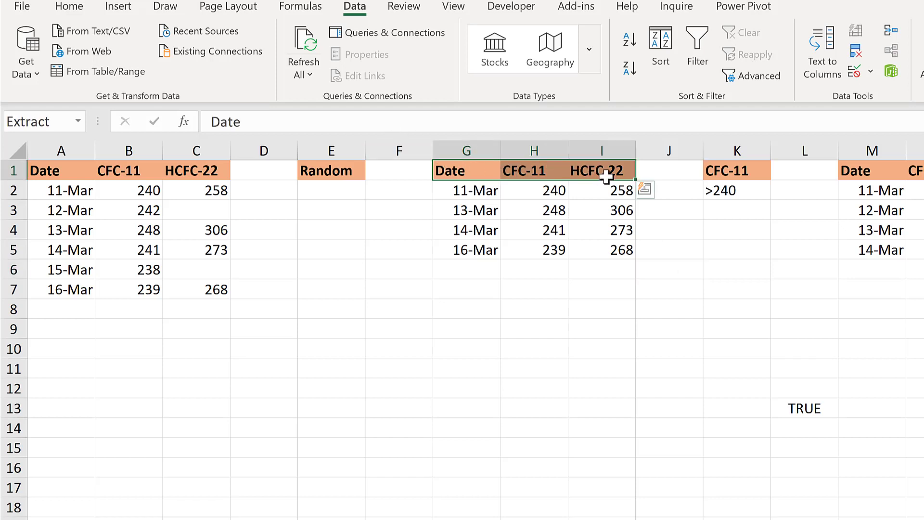
left_click(729, 257)
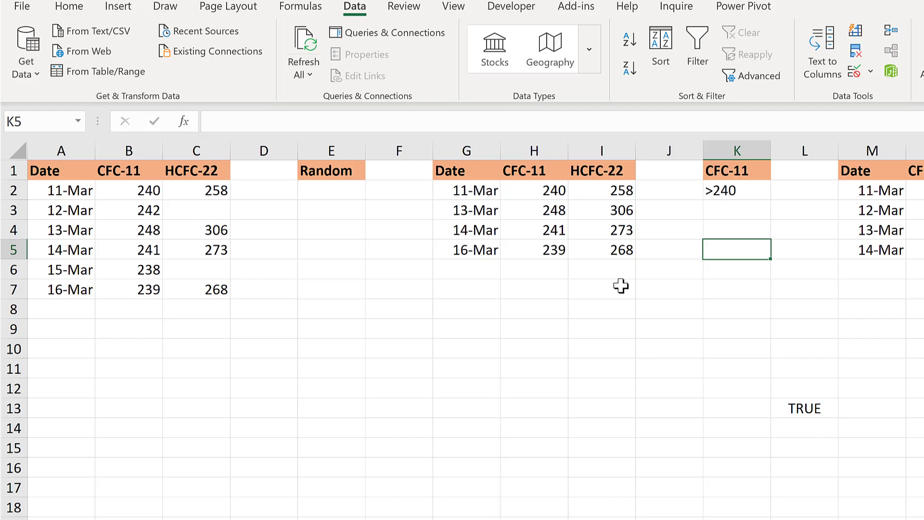
left_click(710, 289)
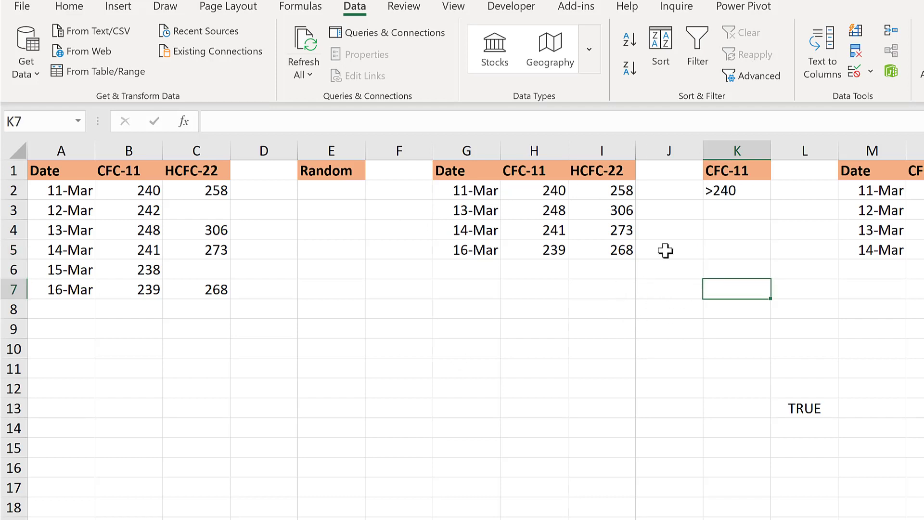
Change the criteria formula in L13 to =C4<>"" so it references the third data row
left_click(805, 408)
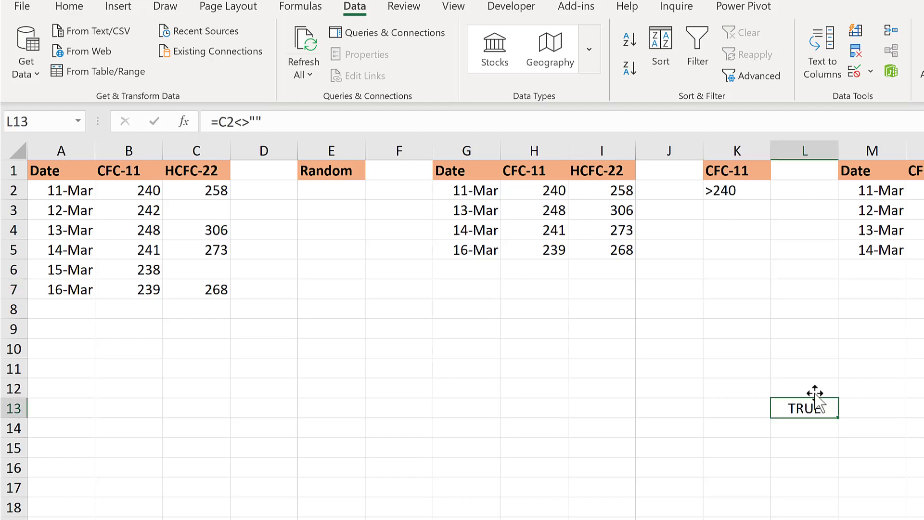
left_click(290, 124)
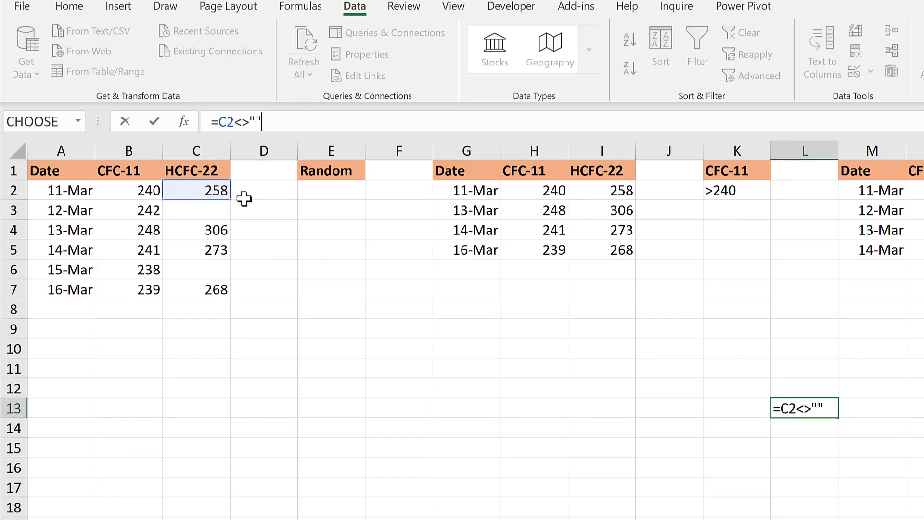
left_click_drag(202, 200, 204, 231)
key("Return")
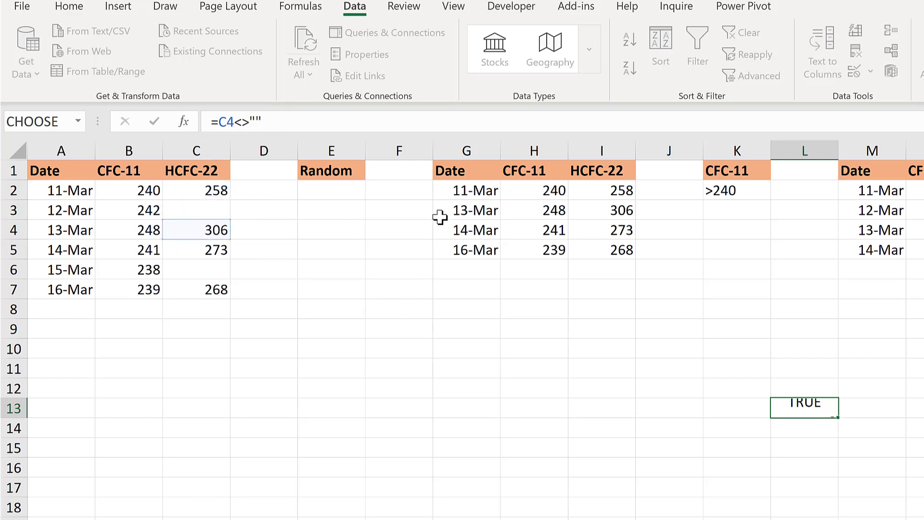
Extract the A1:C7 rows to G1:I1 again with Advanced Filter, keeping L12:L13 as the criteria range
left_click(459, 173)
left_click(751, 75)
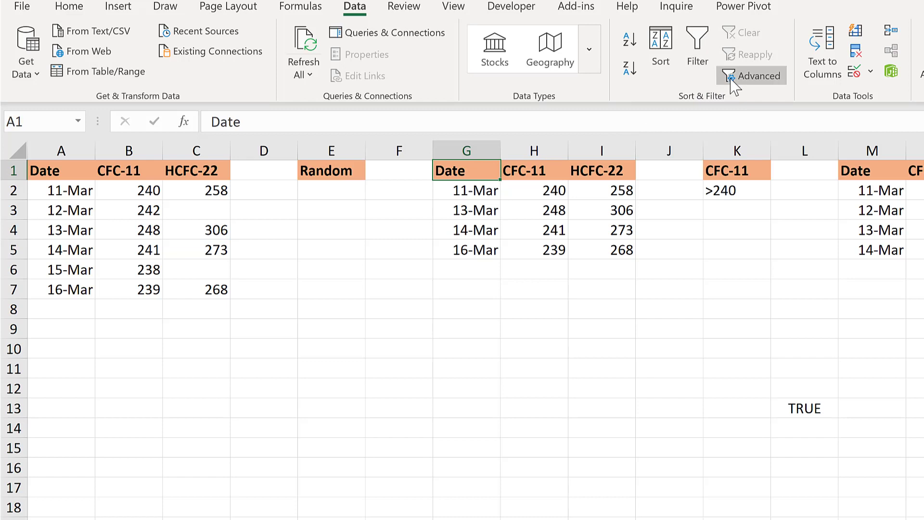
left_click(603, 331)
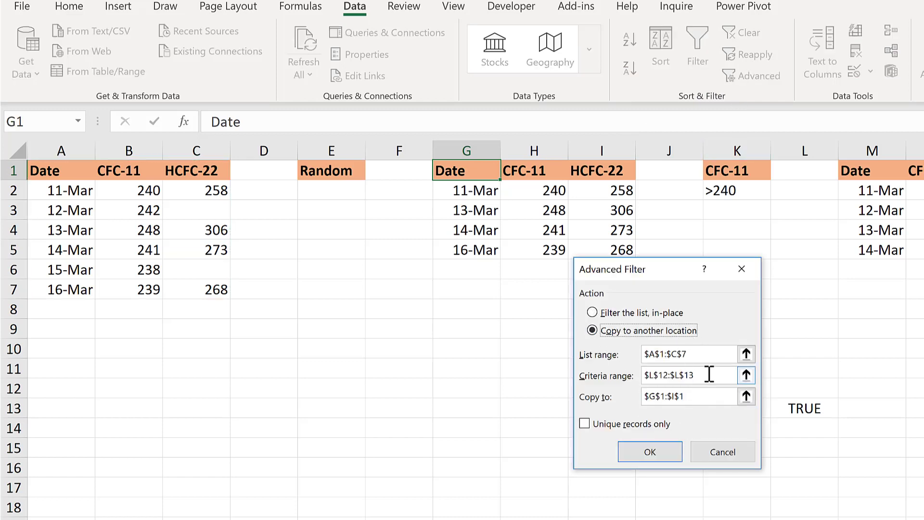
left_click(642, 453)
left_click(570, 324)
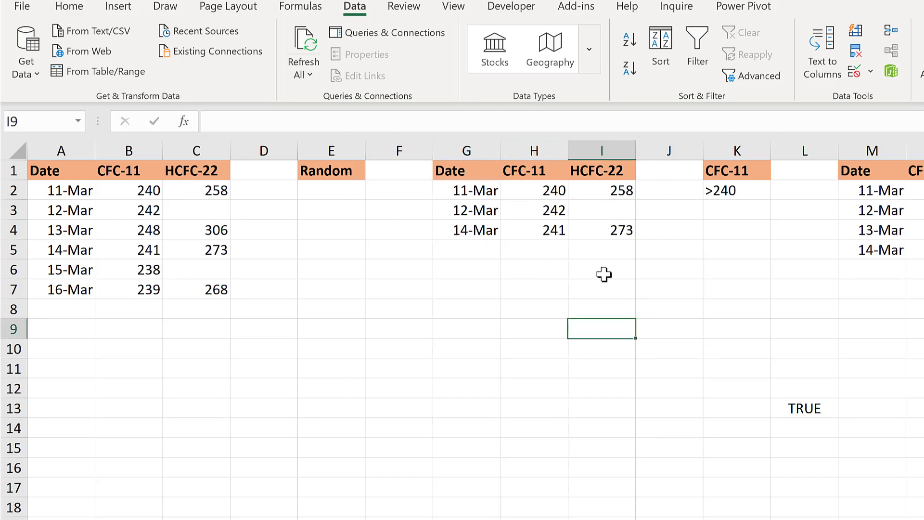
Move the criteria formula from L13 back to E2 and change it to =C2<>""
left_click(789, 405)
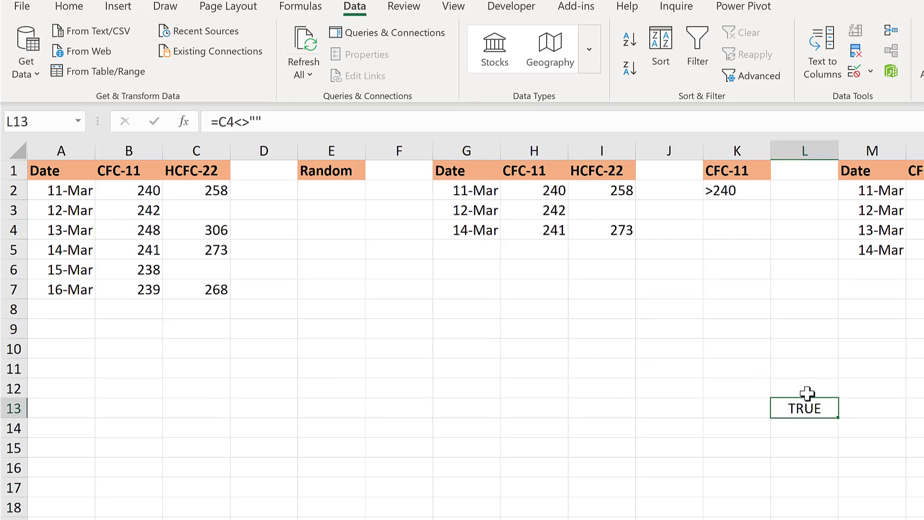
left_click_drag(808, 397, 324, 188)
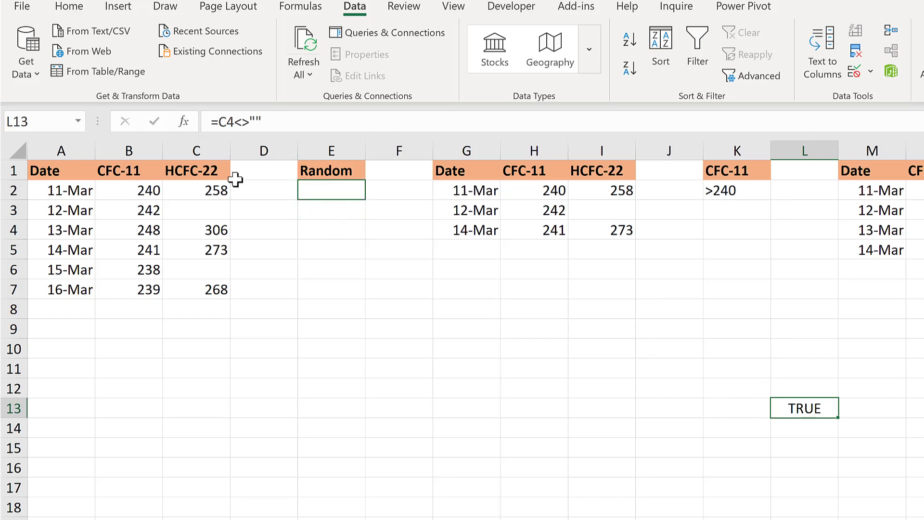
key("F2")
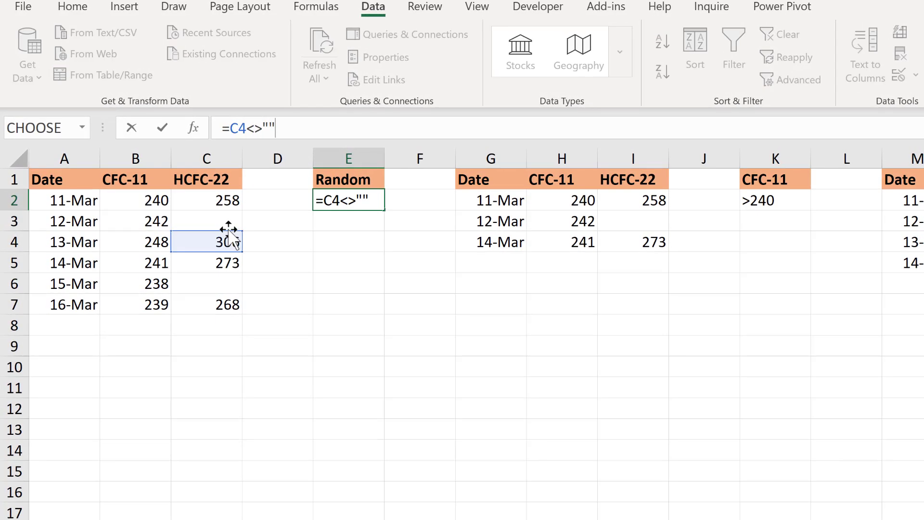
left_click_drag(228, 235, 225, 201)
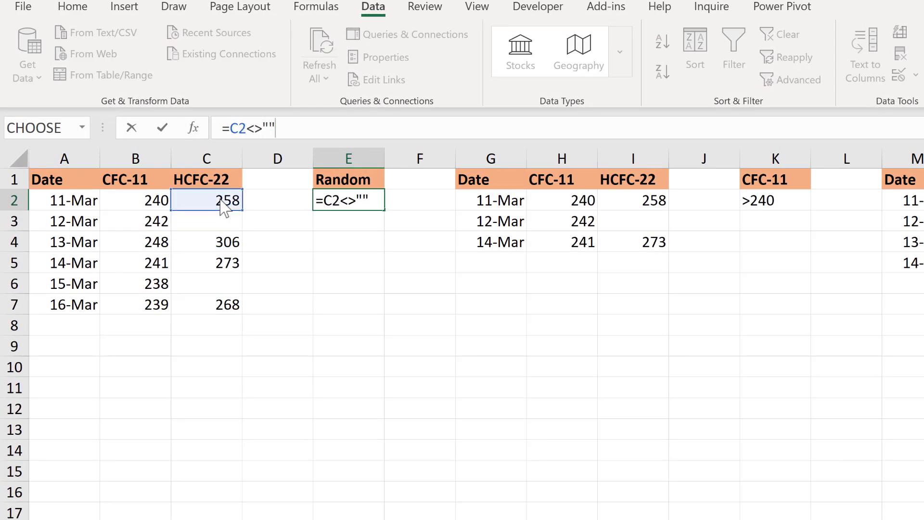
key("Return")
Run the Advanced Filter on A1:C7 with criteria range E1:E2, copying the matching rows to G1:I1
left_click(487, 180)
left_click(789, 79)
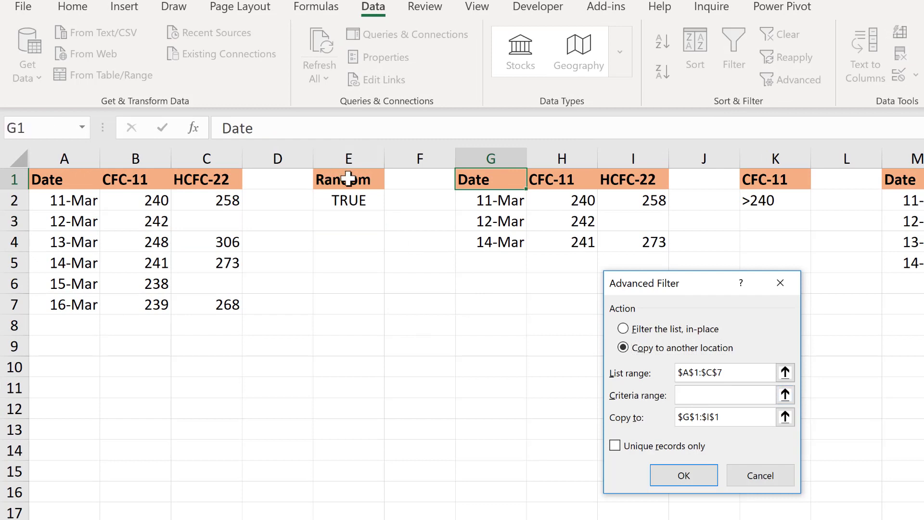
left_click_drag(332, 180, 342, 200)
left_click(683, 475)
left_click(564, 306)
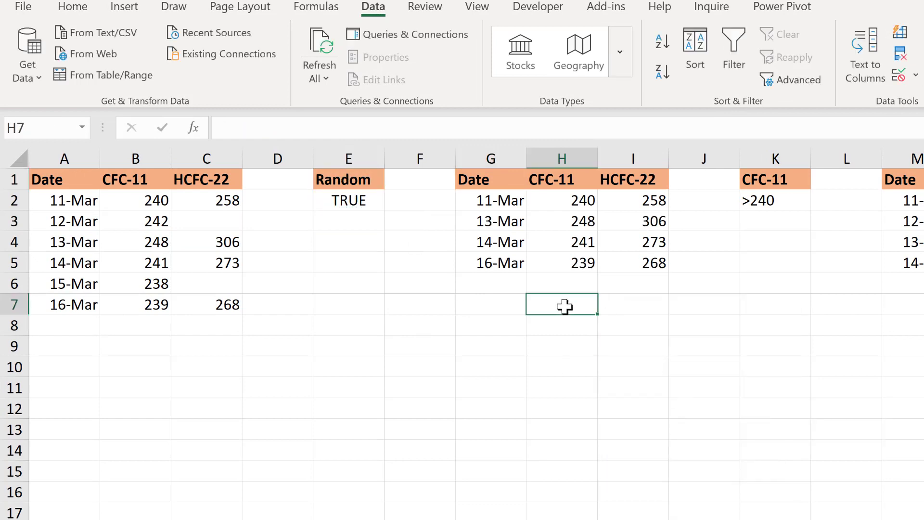
Clear the 13-Mar CFC-11 value in B4 and rerun the Advanced Filter to G1:I1 with criteria range E1:E2
left_click(152, 248)
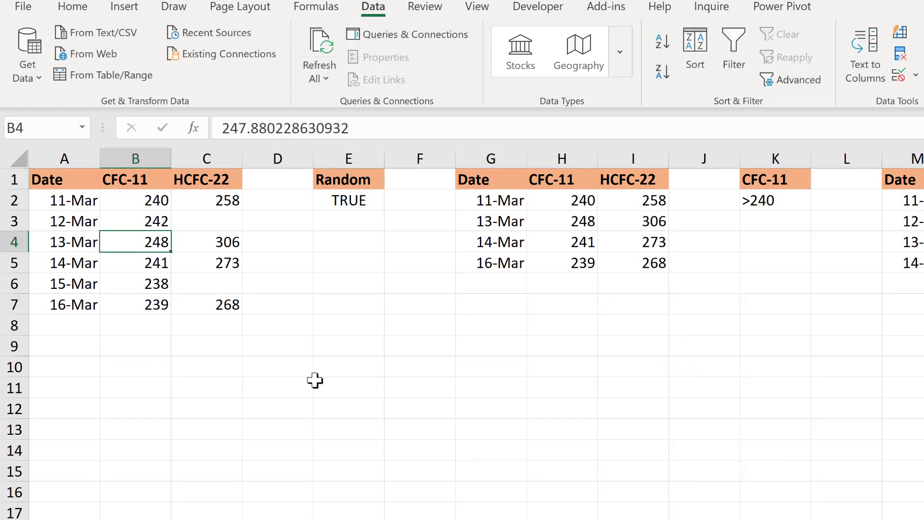
key("Delete")
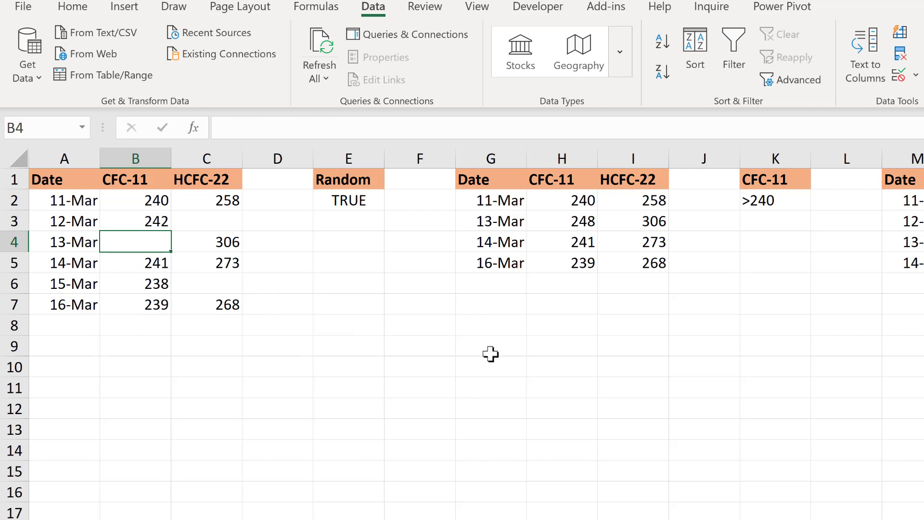
left_click(492, 180)
left_click(795, 81)
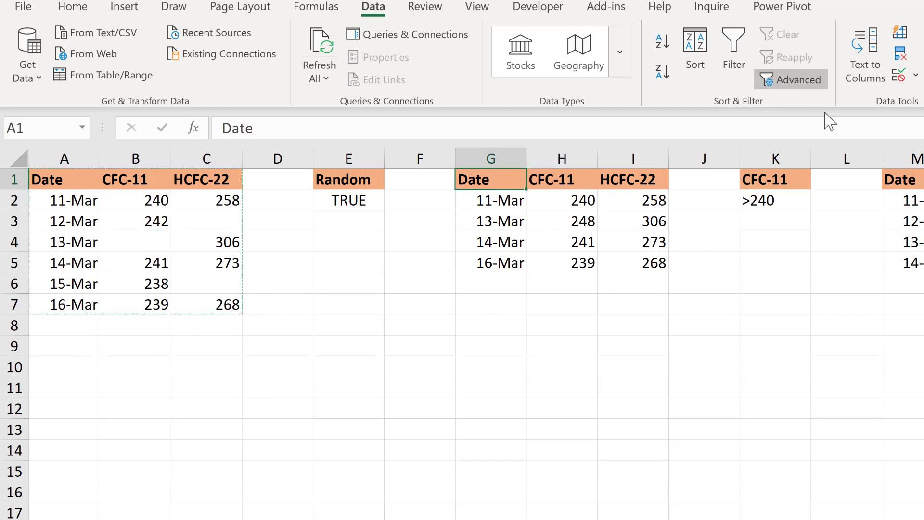
left_click(623, 347)
left_click(678, 474)
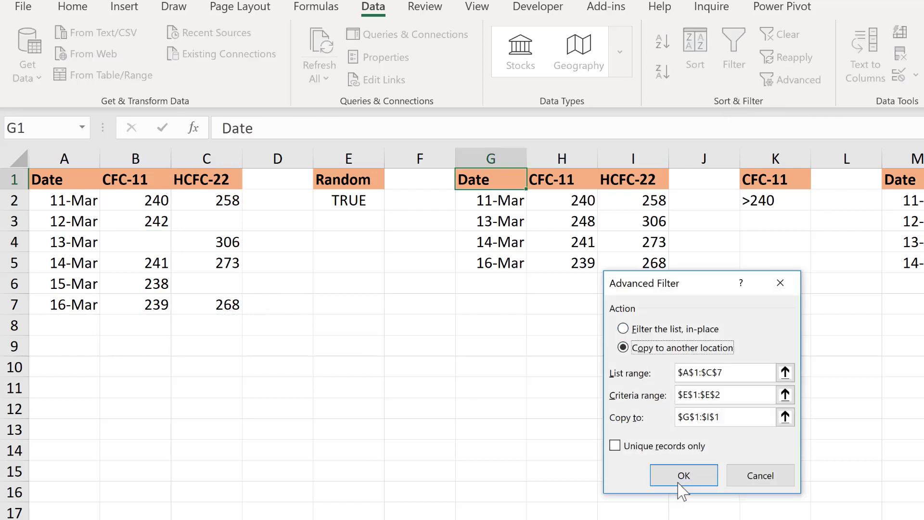
left_click(594, 345)
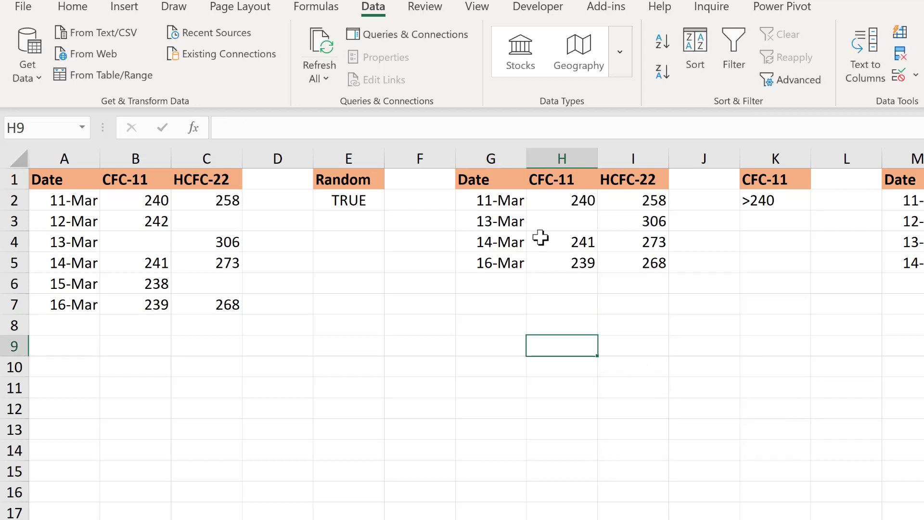
Change the criteria formula in E2 to =B2<>"" so that it tests the CFC-11 column
left_click_drag(522, 225, 584, 220)
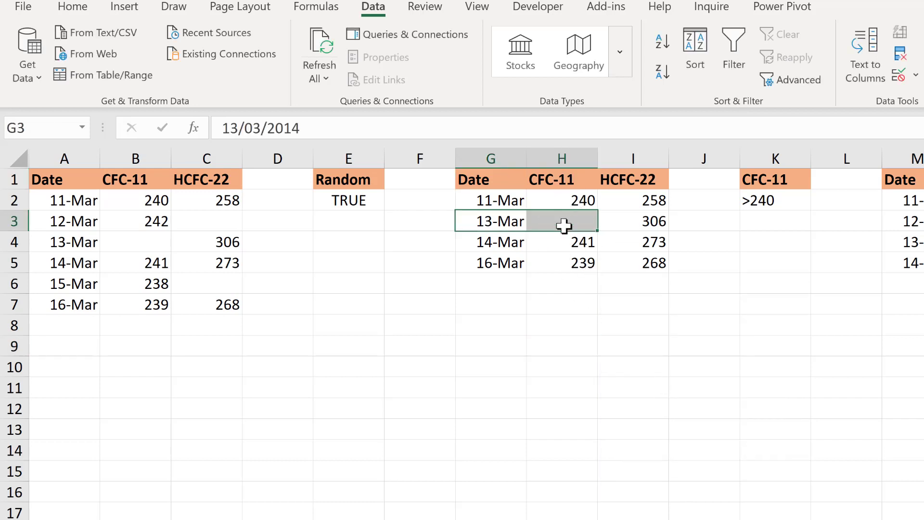
left_click(374, 204)
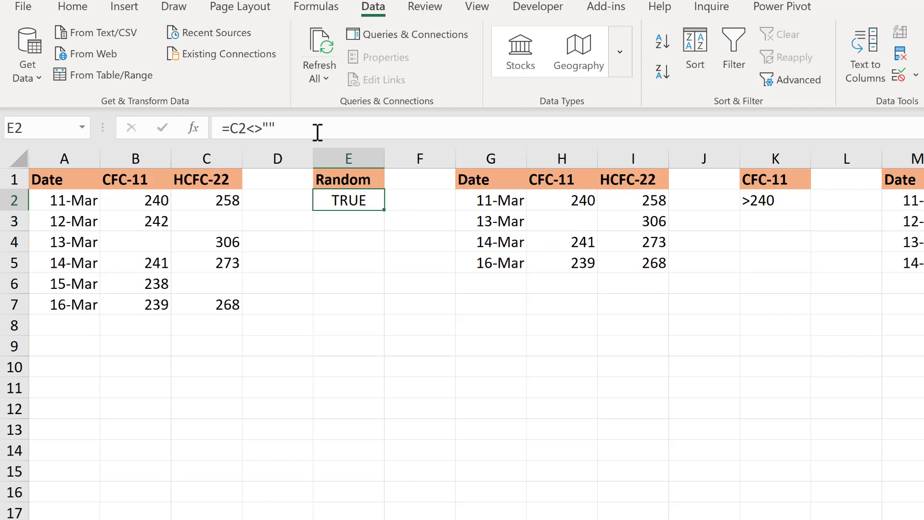
left_click(318, 132)
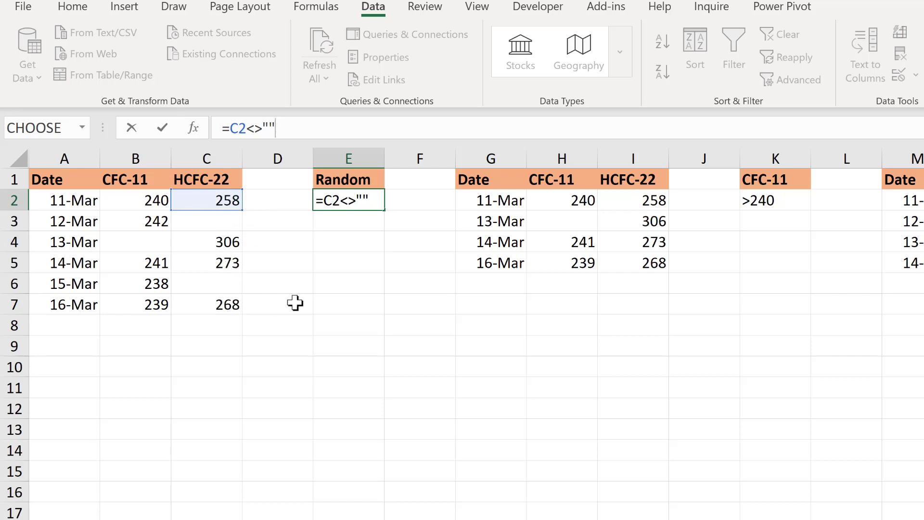
left_click_drag(180, 206, 144, 206)
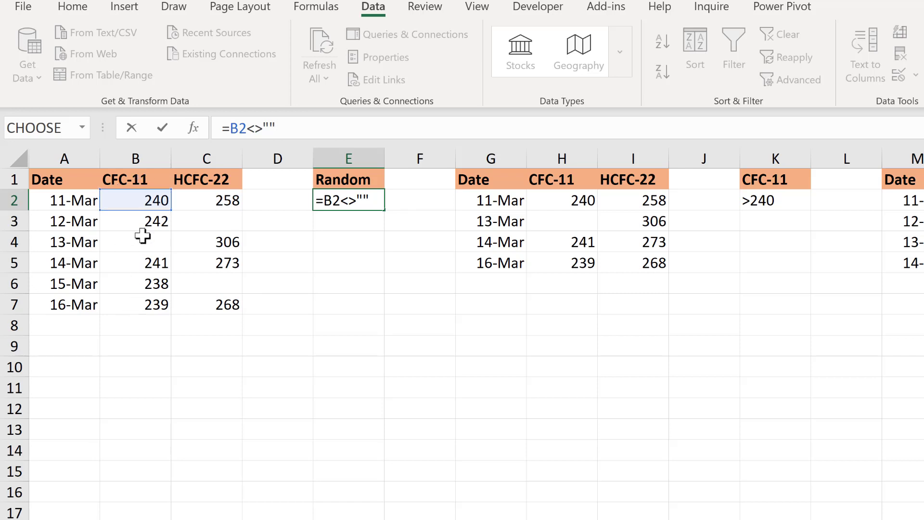
key("Return")
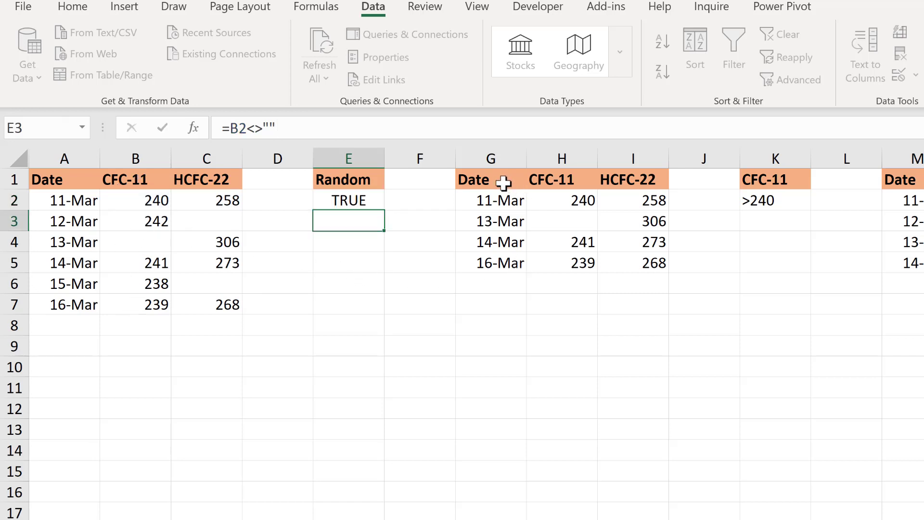
Extract the A1:C7 rows to G1:I1 with Advanced Filter using criteria range E1:E2, and compare the extracted rows with the source data
left_click(505, 180)
left_click(797, 82)
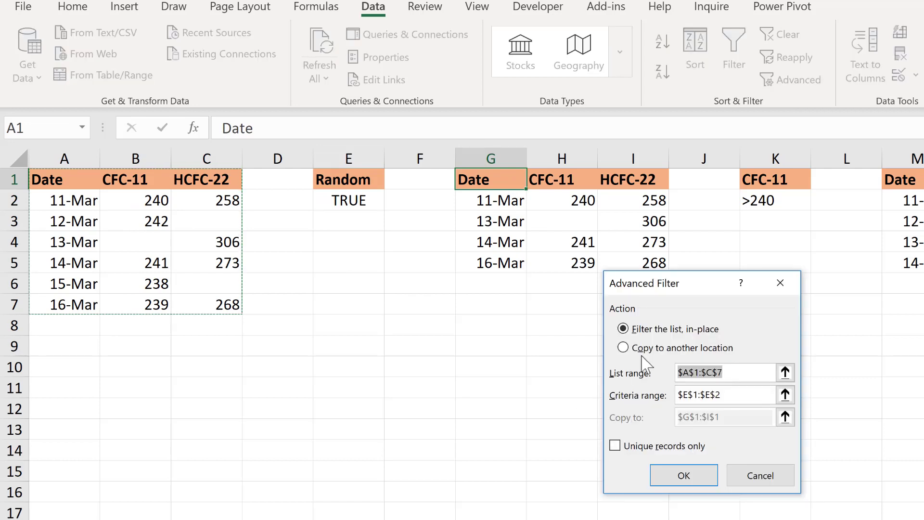
left_click(635, 348)
left_click(677, 477)
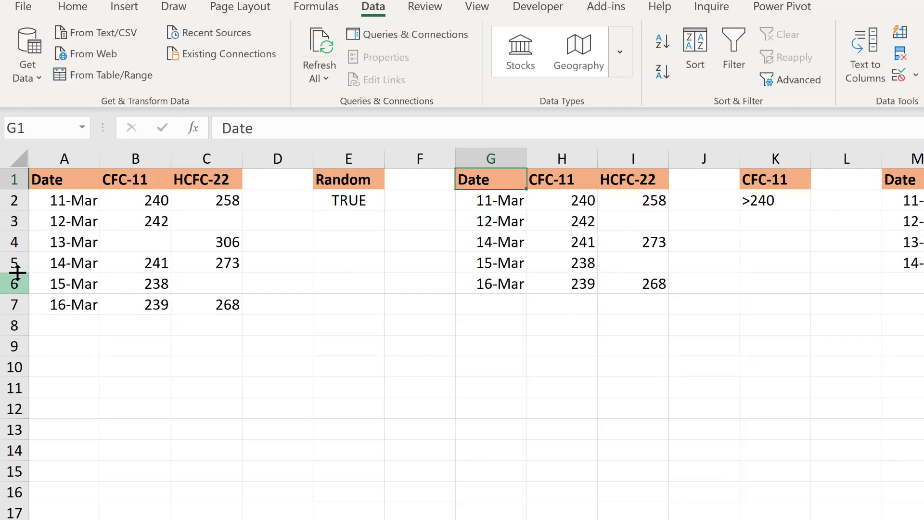
left_click_drag(72, 242, 117, 239)
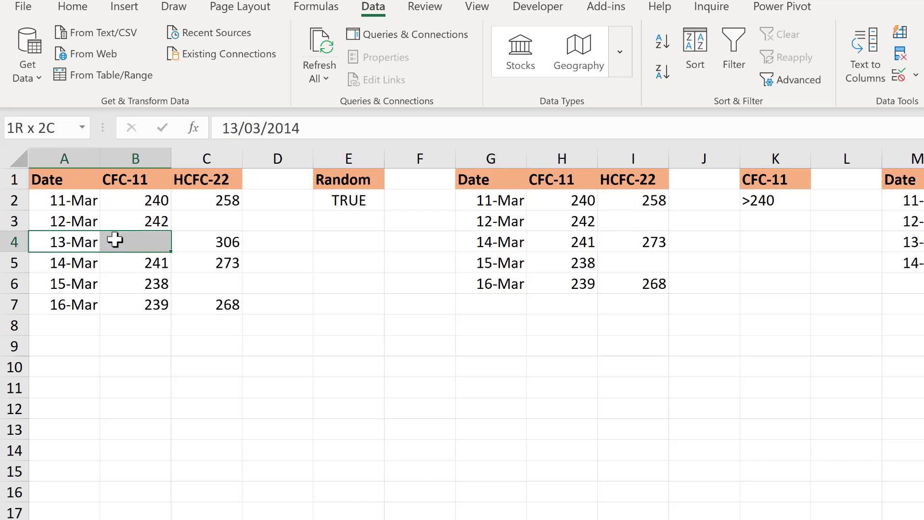
left_click_drag(498, 222, 499, 242)
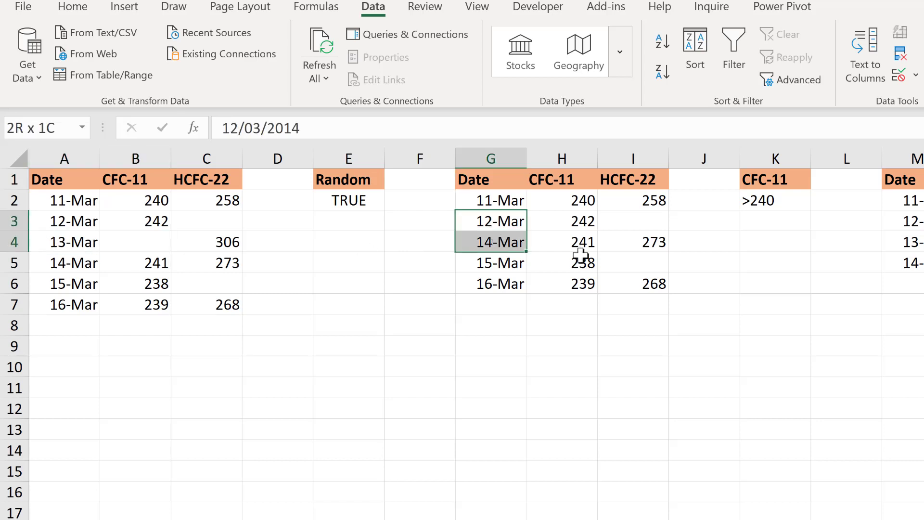
left_click(651, 223)
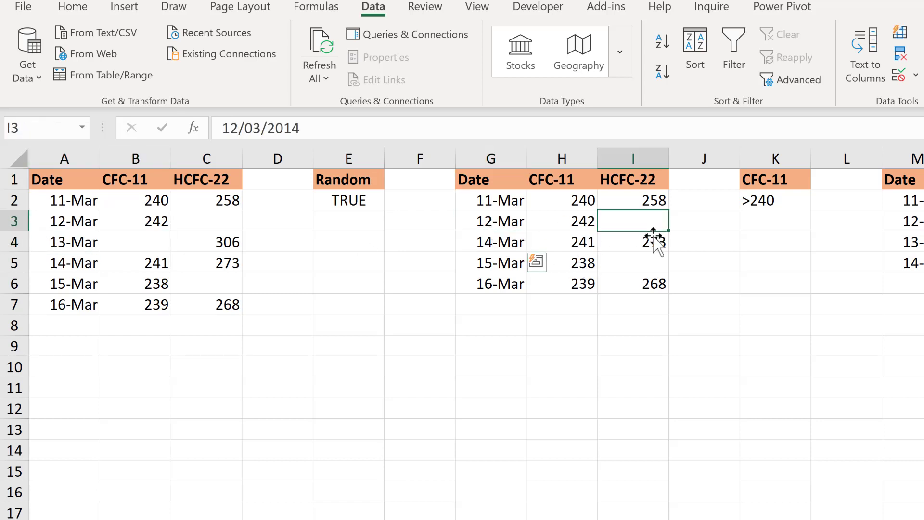
left_click(648, 263)
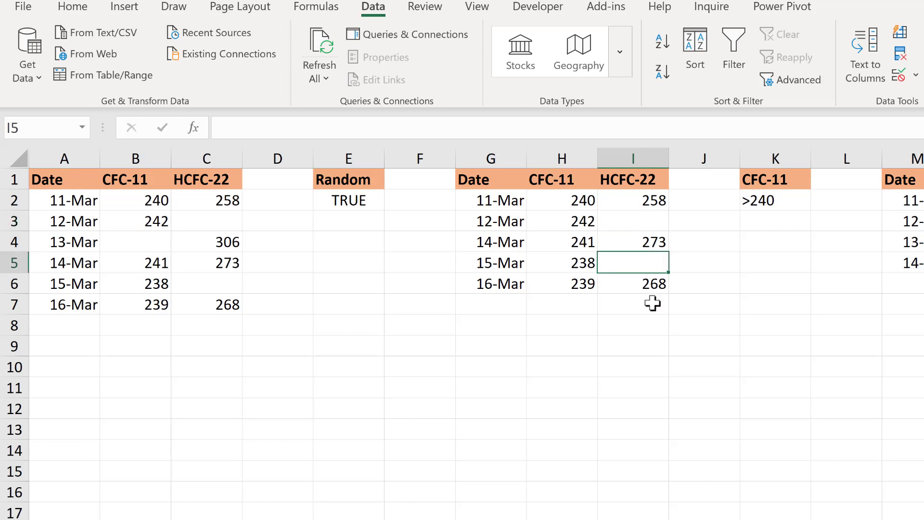
left_click(641, 329)
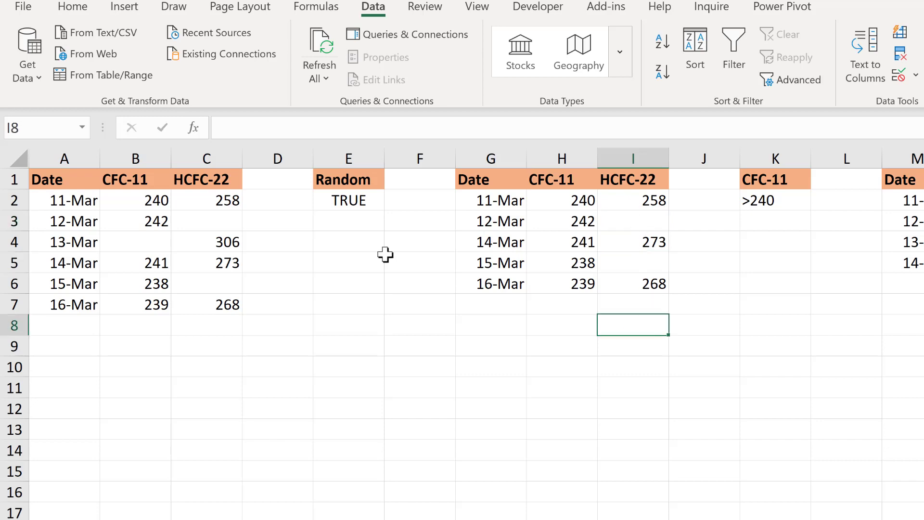
Change the criteria formula in E2 to =AND(B2<>"",C2<>"") to require values in both CFC-11 and HCFC-22
left_click(344, 205)
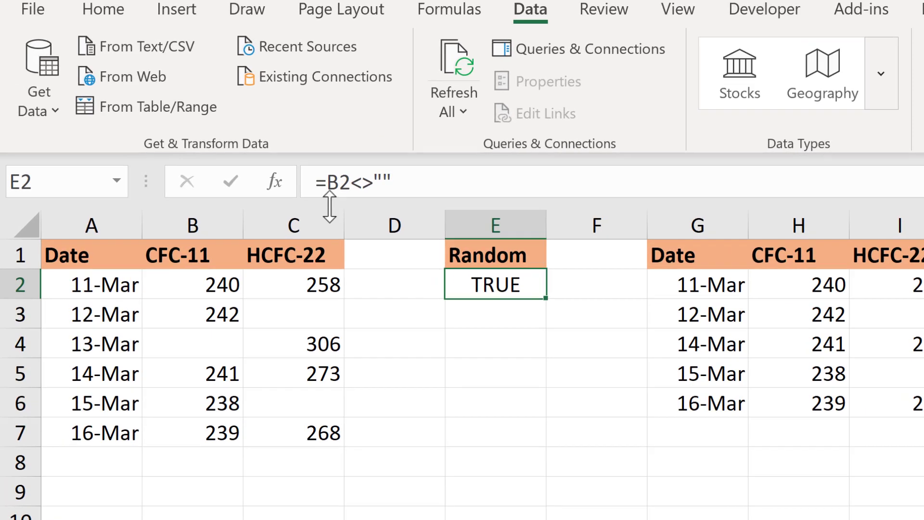
key("F2")
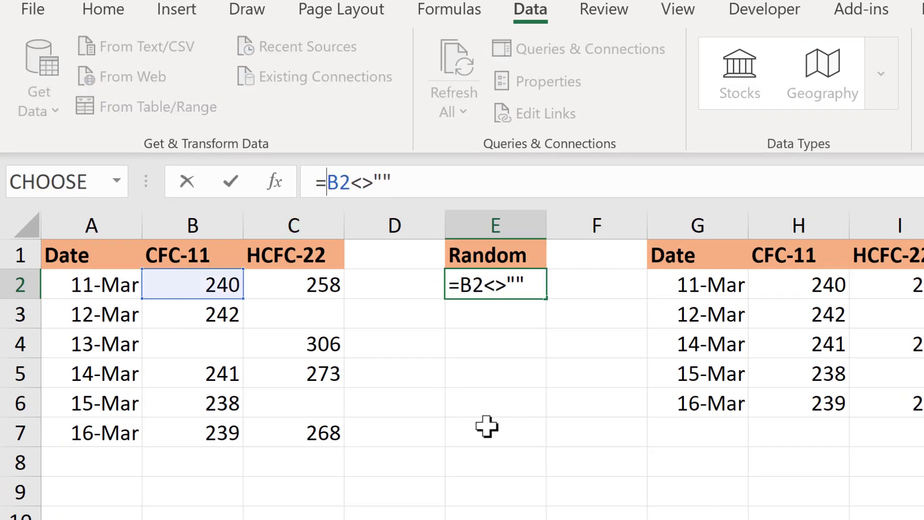
type("AND")
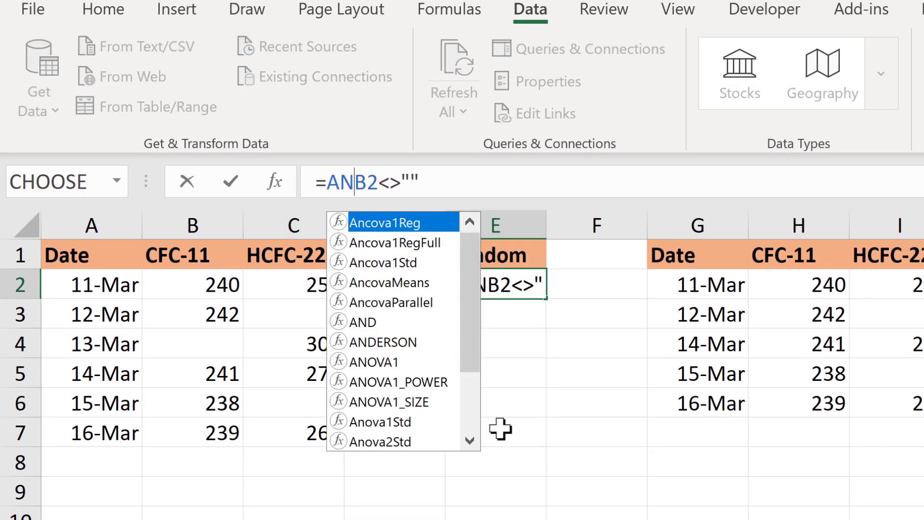
type("(")
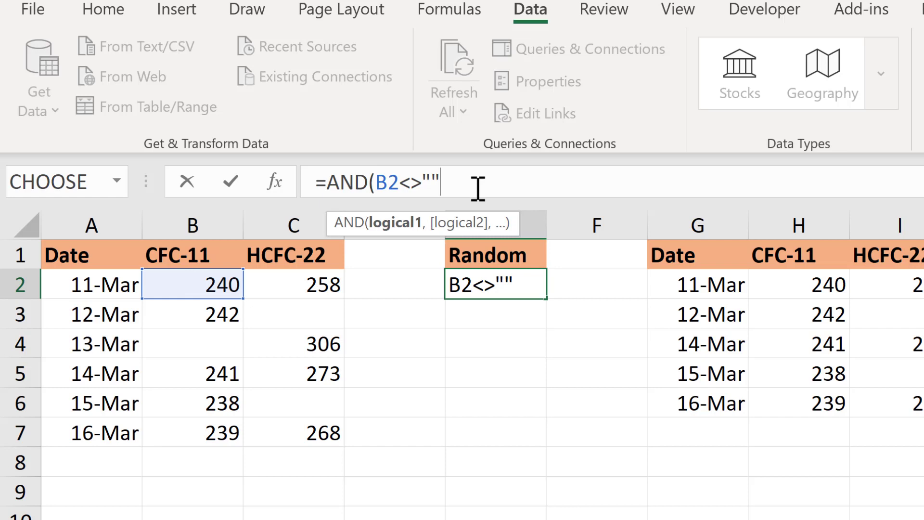
type(",")
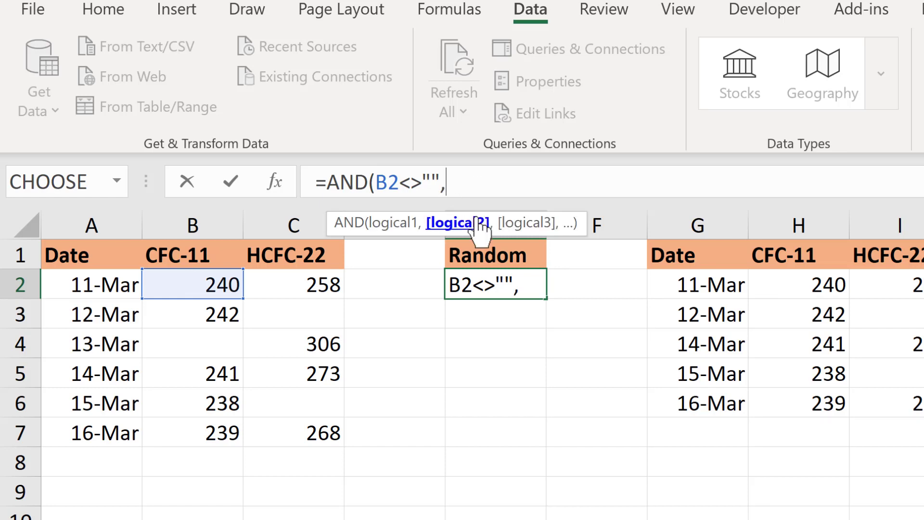
left_click(317, 283)
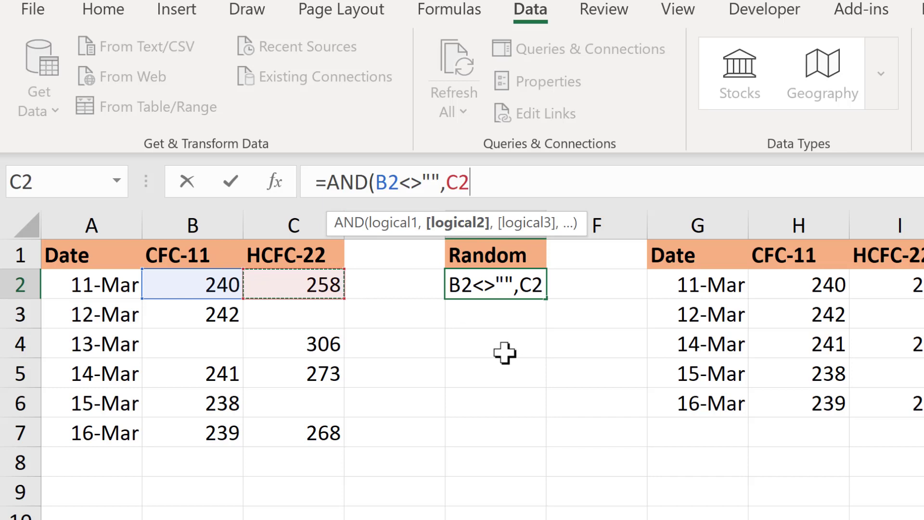
type("<>")
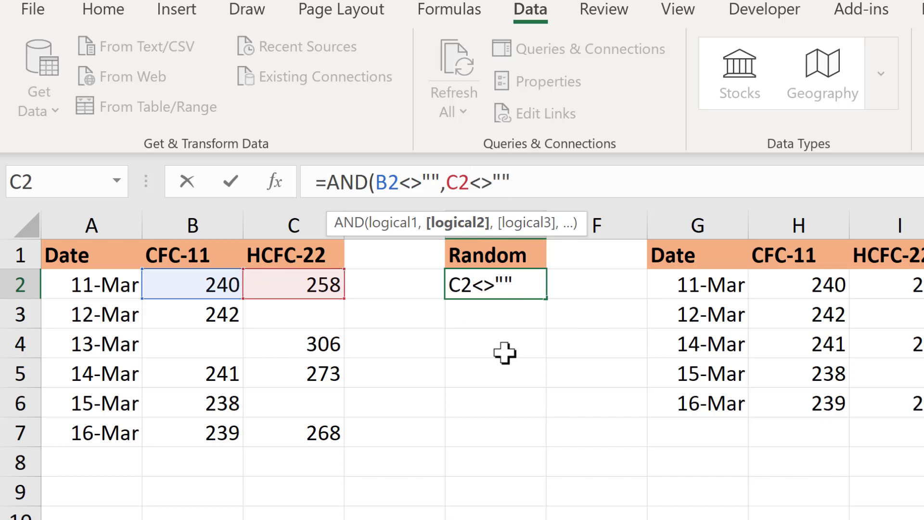
type("\"\",,,,,")
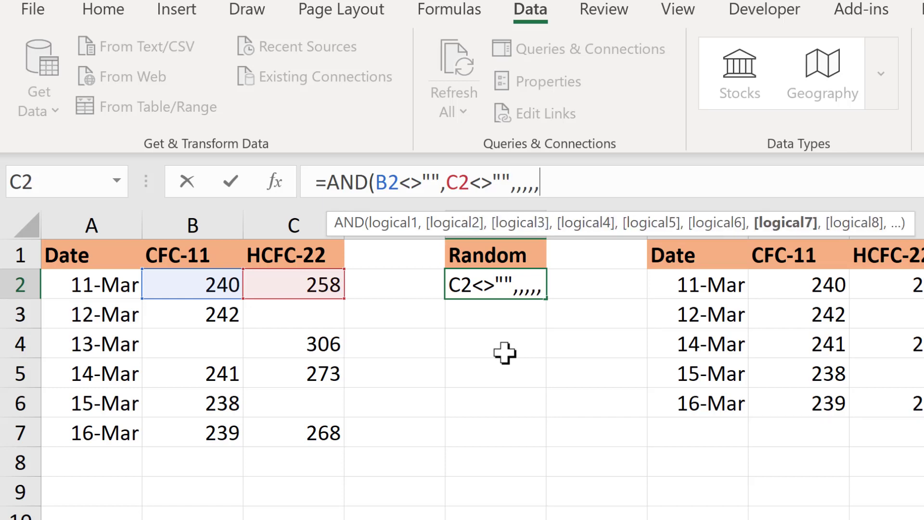
key("BackSpace")
key("BackSpace")
key("BackSpace")
key("BackSpace")
key("BackSpace")
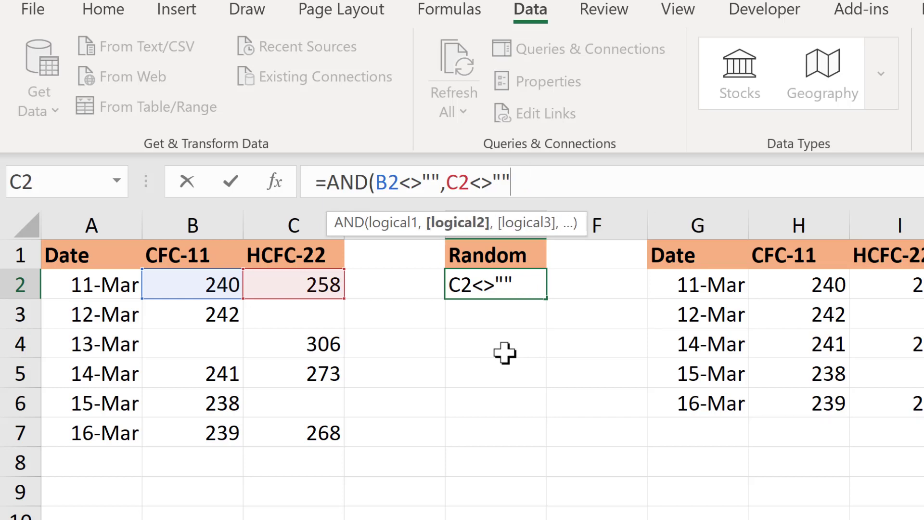
type(")")
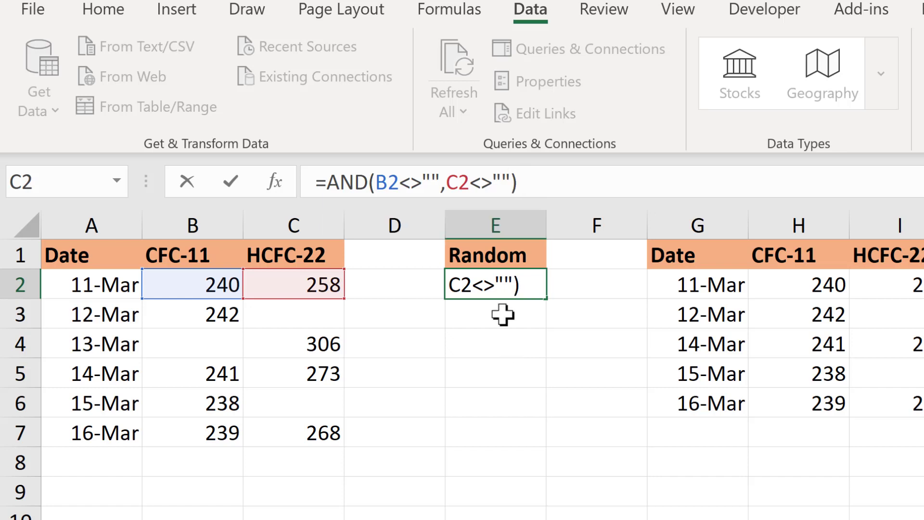
left_click(400, 184)
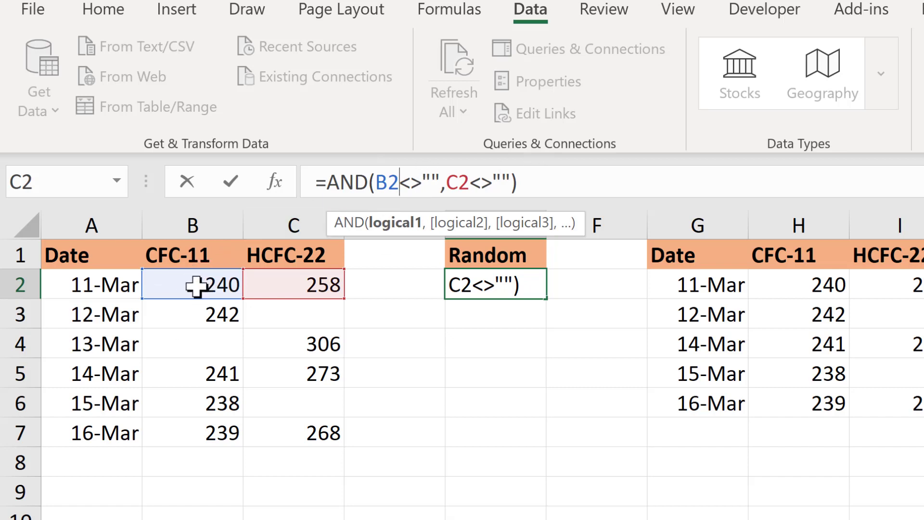
left_click_drag(376, 185, 441, 185)
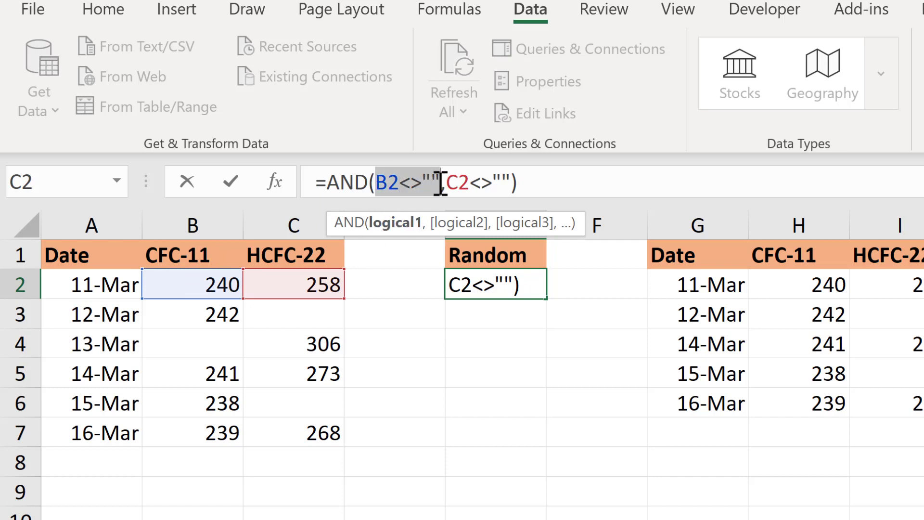
left_click(471, 184)
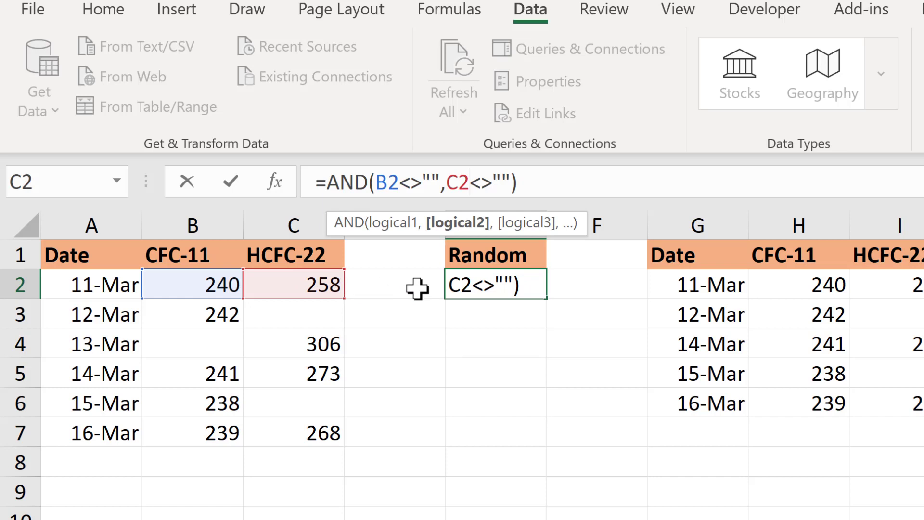
left_click(571, 186)
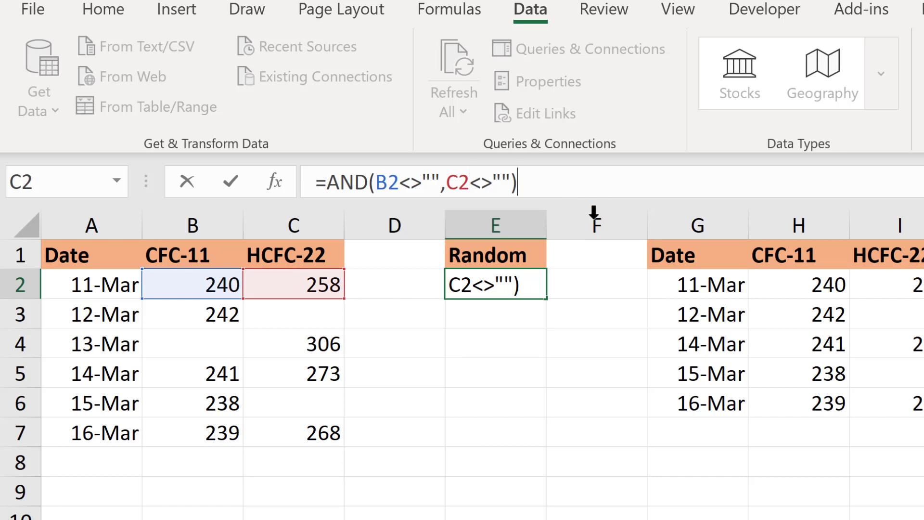
key("Return")
Test the AND formula on every data row by filling E2 down to E7, and clear the test copies from E3:E7
left_click(494, 279)
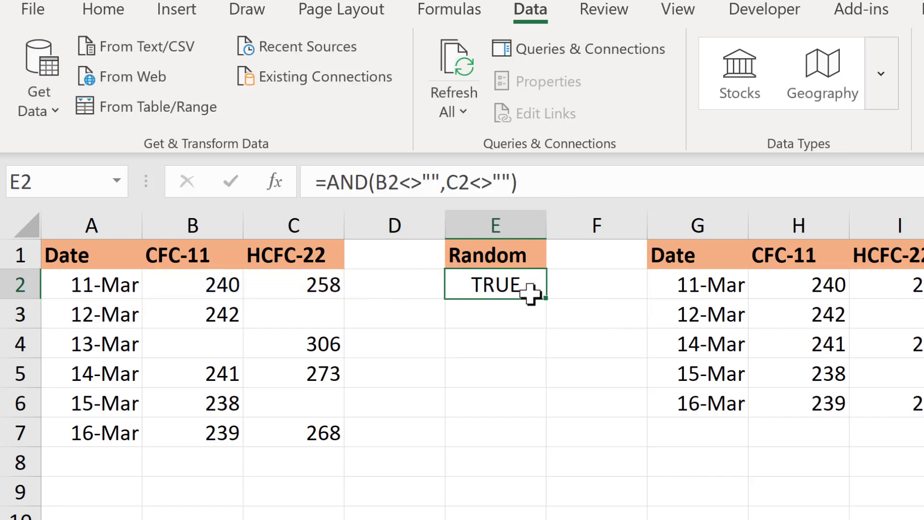
left_click_drag(545, 298, 537, 431)
left_click(497, 308)
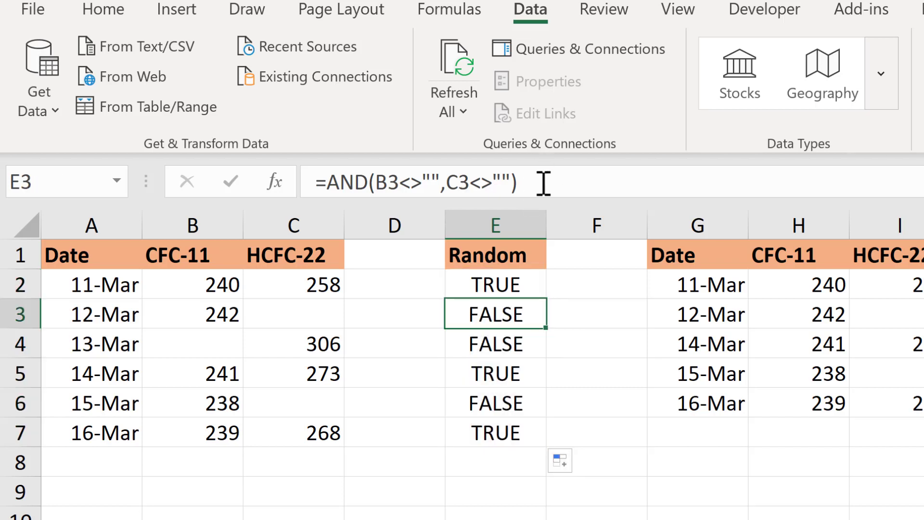
left_click(470, 181)
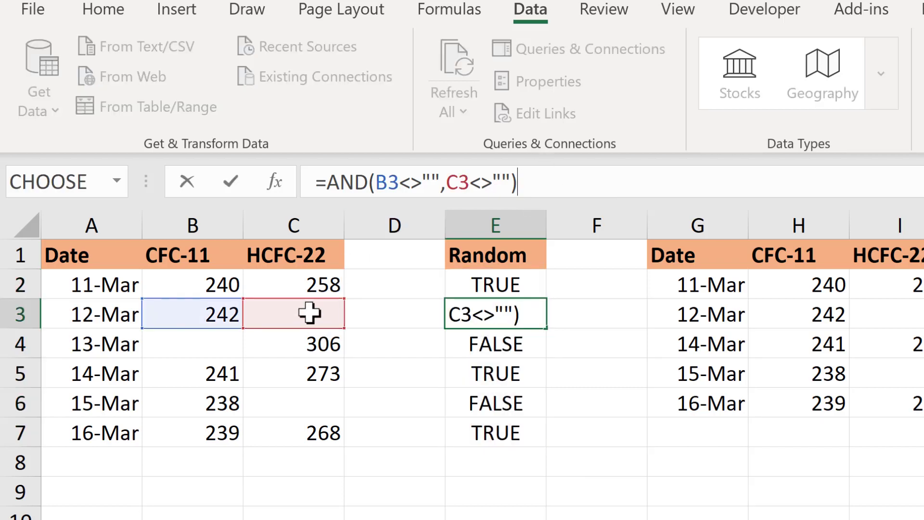
left_click(459, 182)
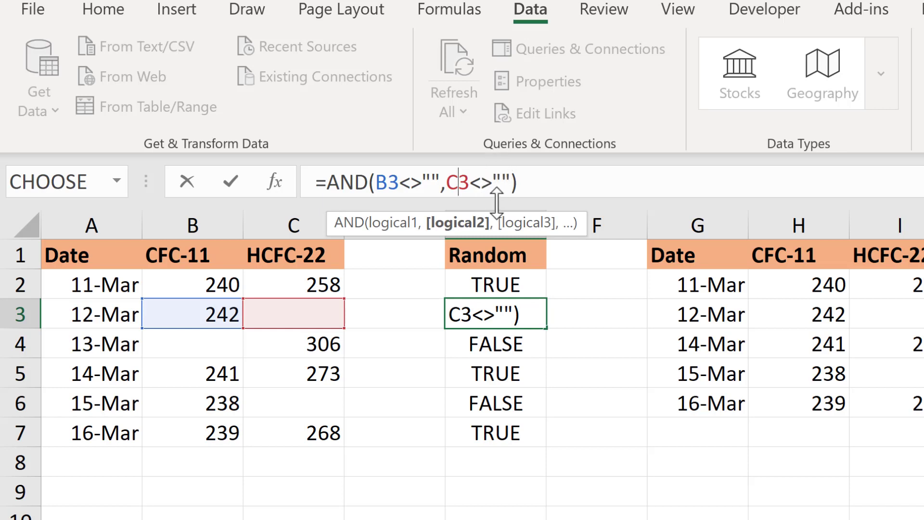
left_click(534, 182)
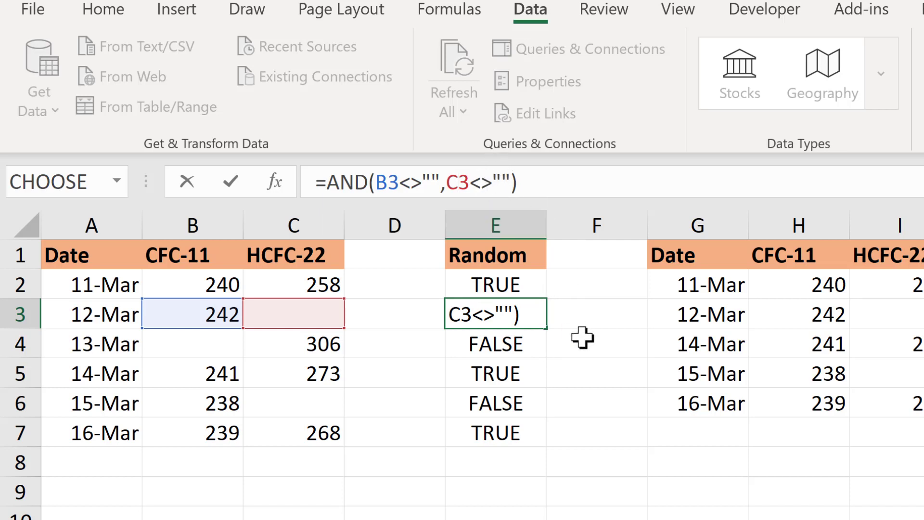
key("Return")
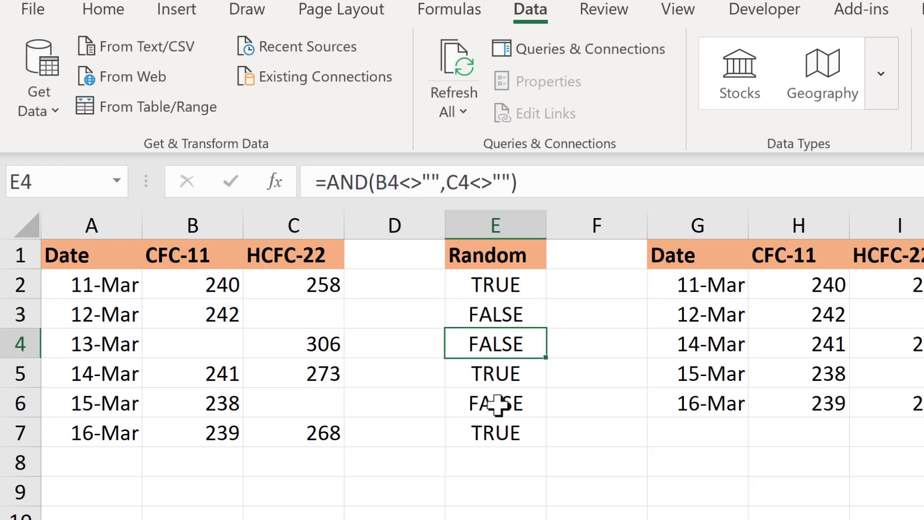
left_click_drag(520, 315, 526, 427)
key("Delete")
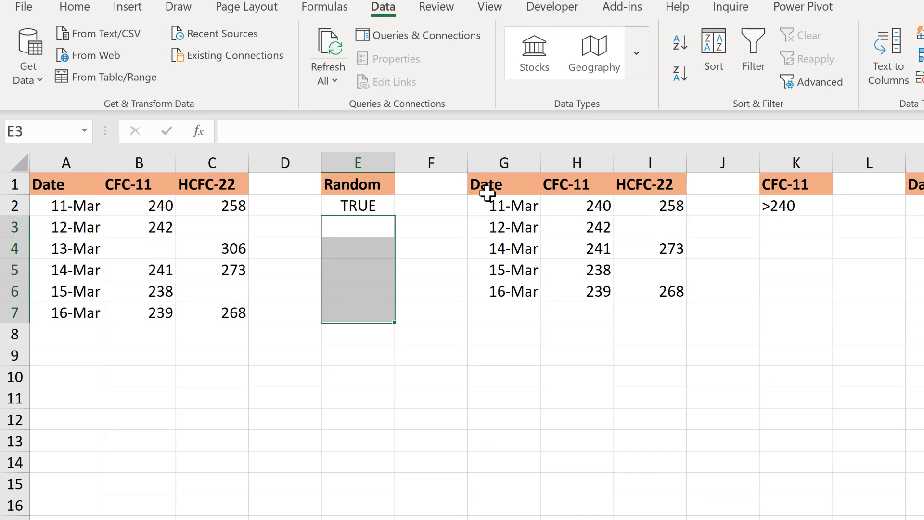
Copy the A1:C7 rows that meet both non-blank conditions to G1:I1 using Advanced Filter with criteria range E1:E2
left_click(487, 193)
left_click(812, 82)
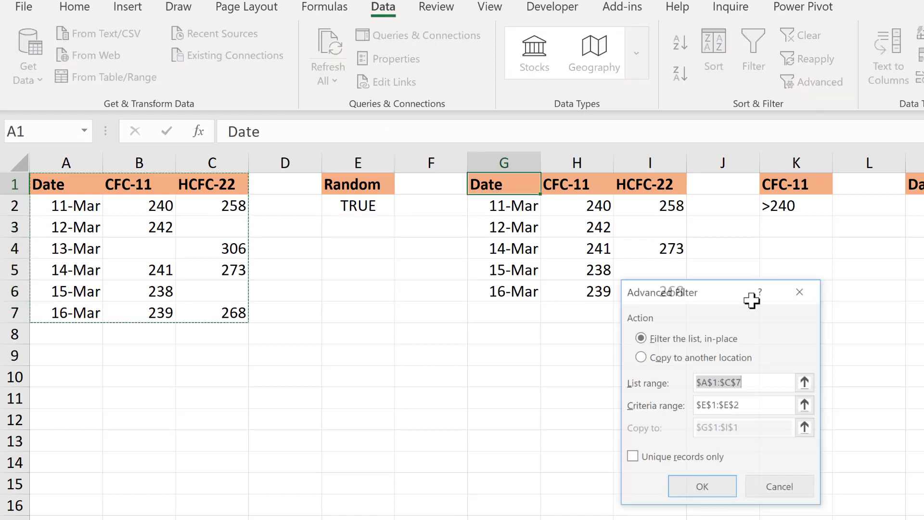
left_click(679, 358)
left_click(696, 488)
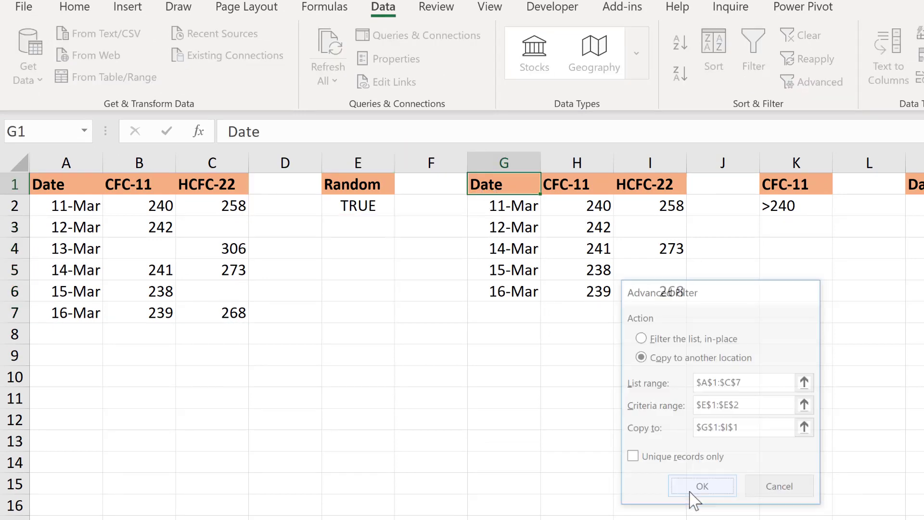
left_click(604, 328)
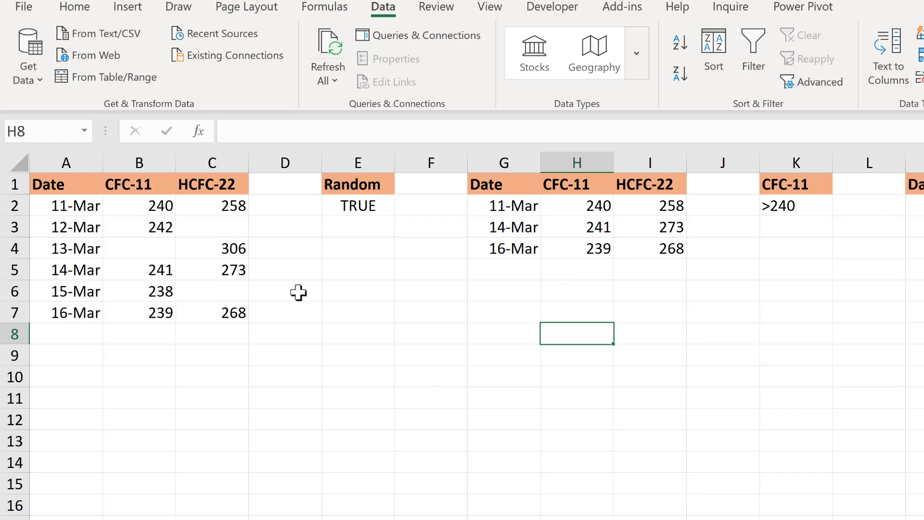
left_click(499, 308)
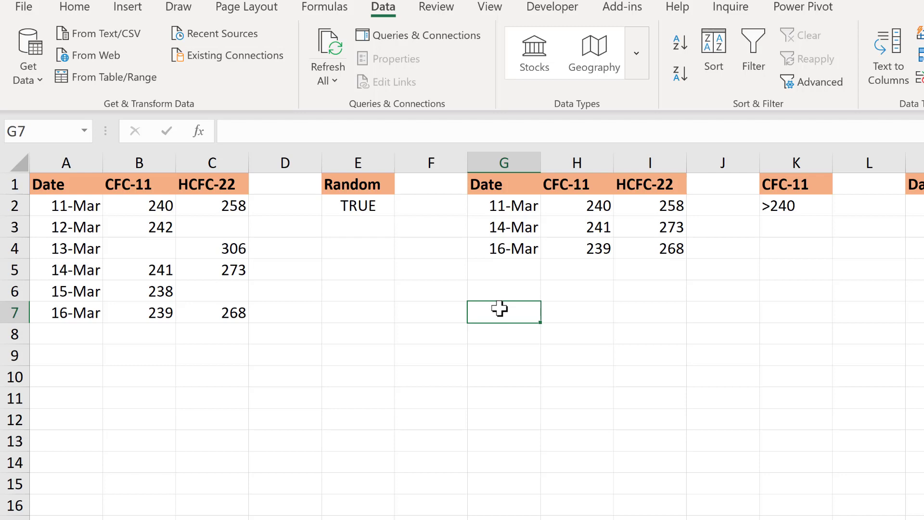